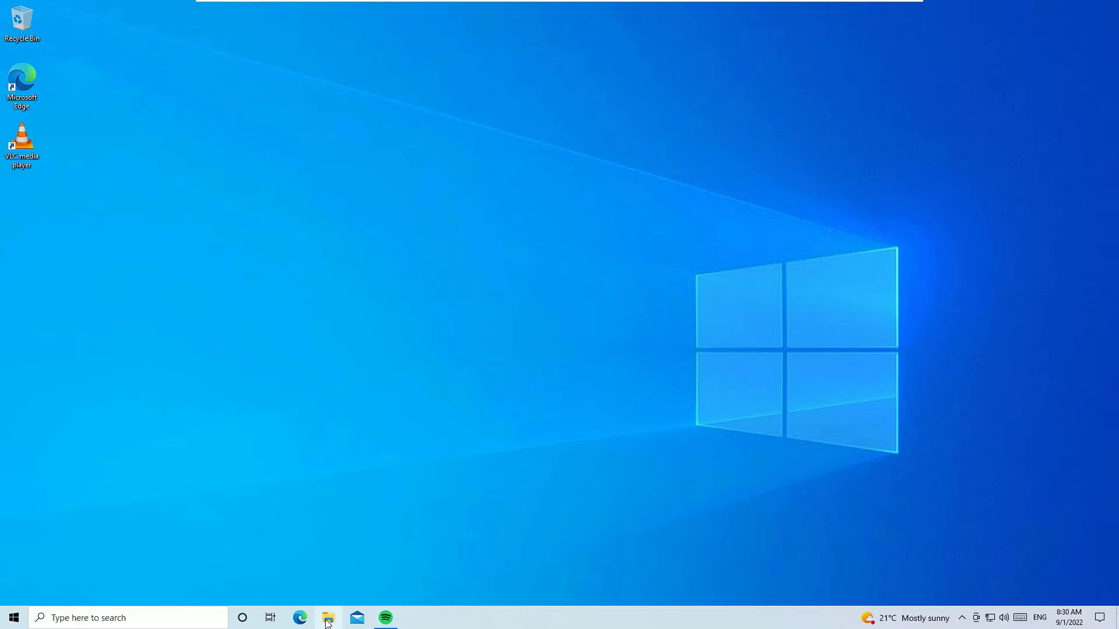
- Create a new blank text document on New Volume (D:) in File Explorer
{"action": "left_click", "coordinate": [327, 618]}
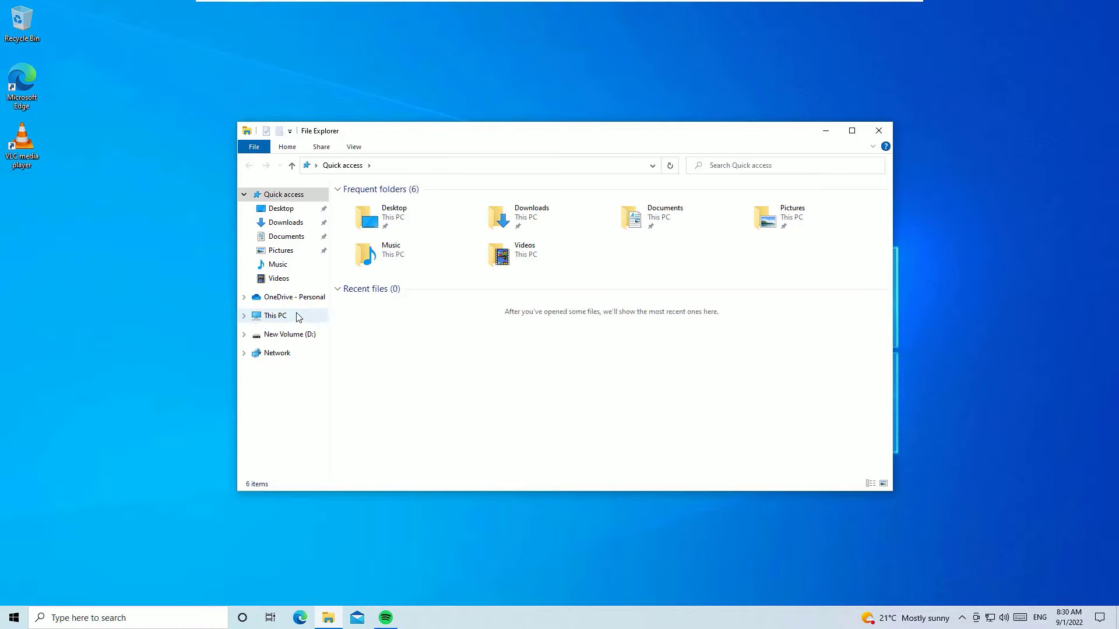
{"action": "left_click", "coordinate": [296, 315]}
{"action": "double_click", "coordinate": [548, 326]}
{"action": "right_click", "coordinate": [557, 320]}
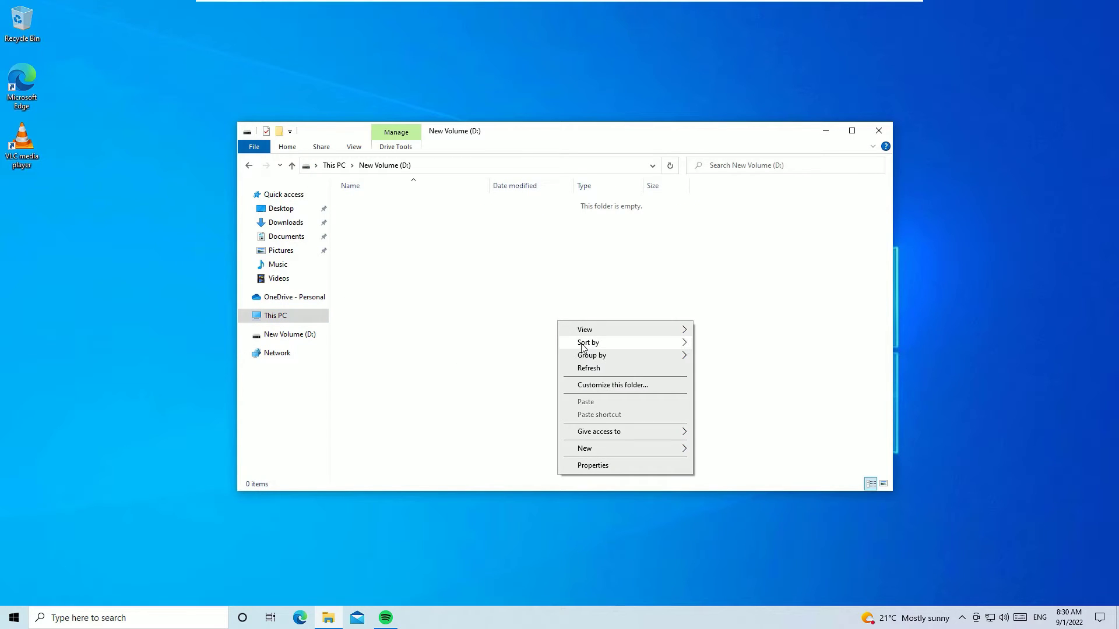
{"action": "mouse_move", "coordinate": [600, 454]}
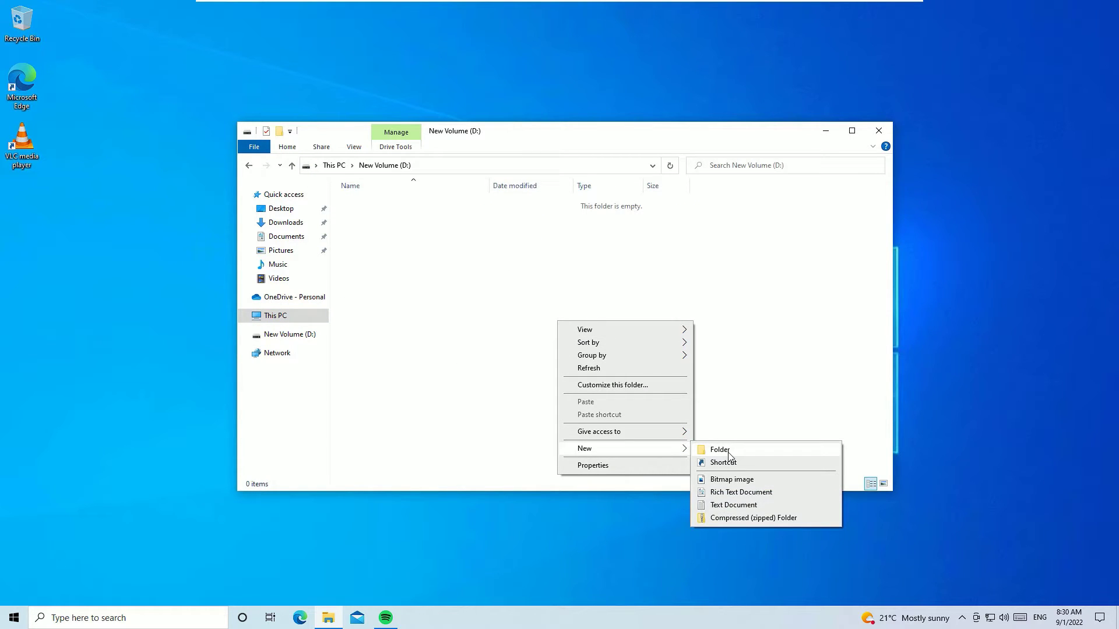
{"action": "left_click", "coordinate": [745, 503]}
- Write 'Ansfind.com' into Important document and save it when closing Notepad
{"action": "double_click", "coordinate": [407, 203]}
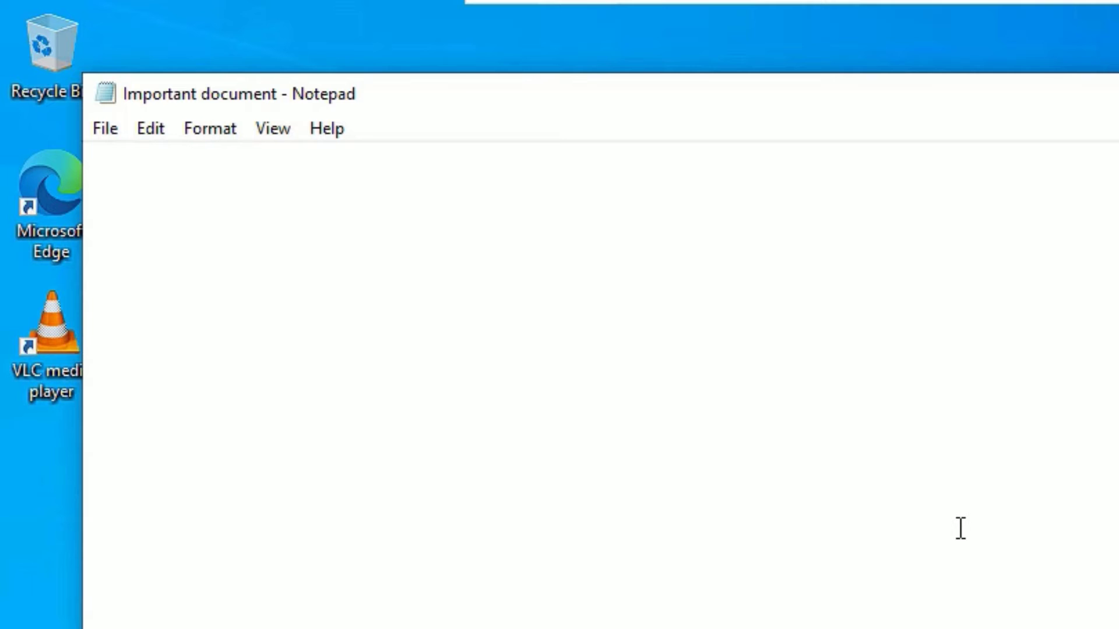
{"action": "type", "text": "Ansfind.com"}
{"action": "key", "text": "alt"}
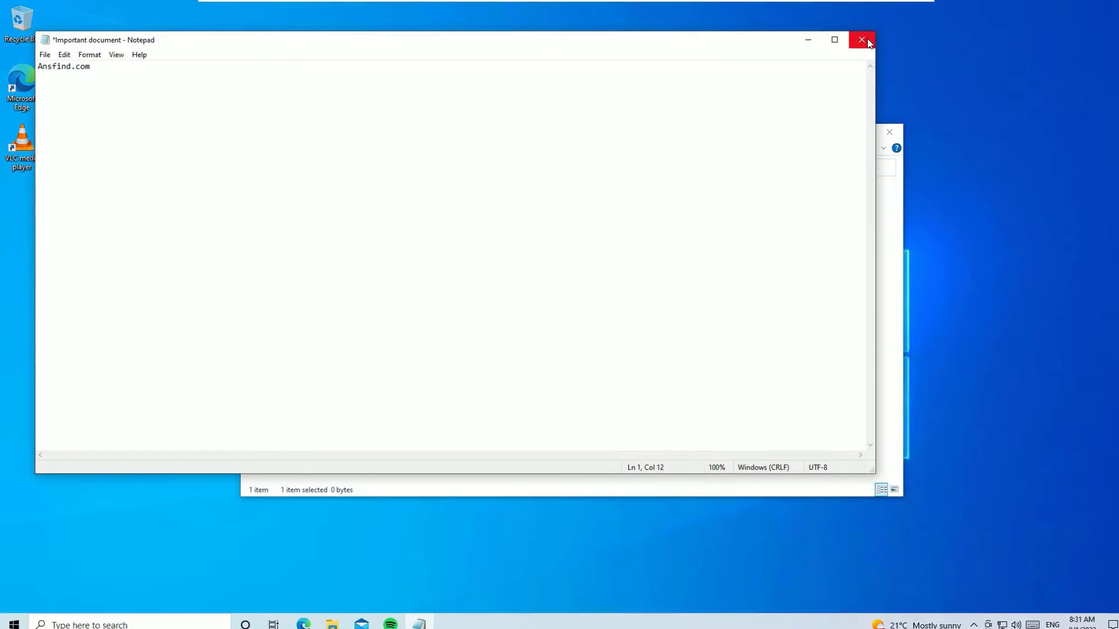
{"action": "left_click", "coordinate": [852, 39]}
{"action": "key", "text": "Return"}
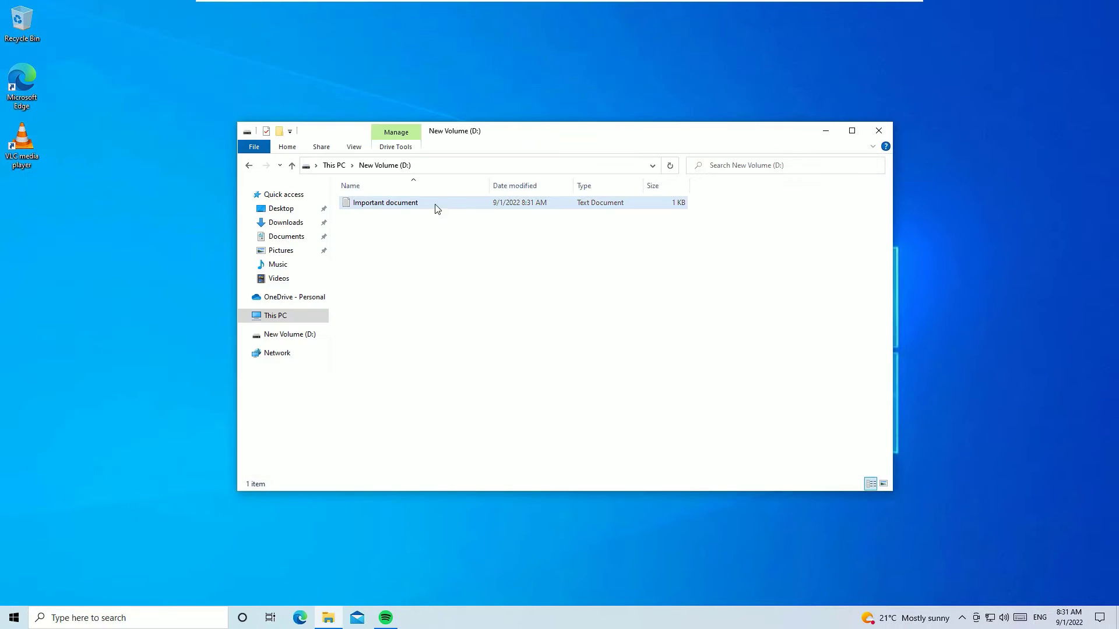
- Delete Important document from drive D:
{"action": "left_click", "coordinate": [380, 208]}
{"action": "right_click", "coordinate": [380, 208]}
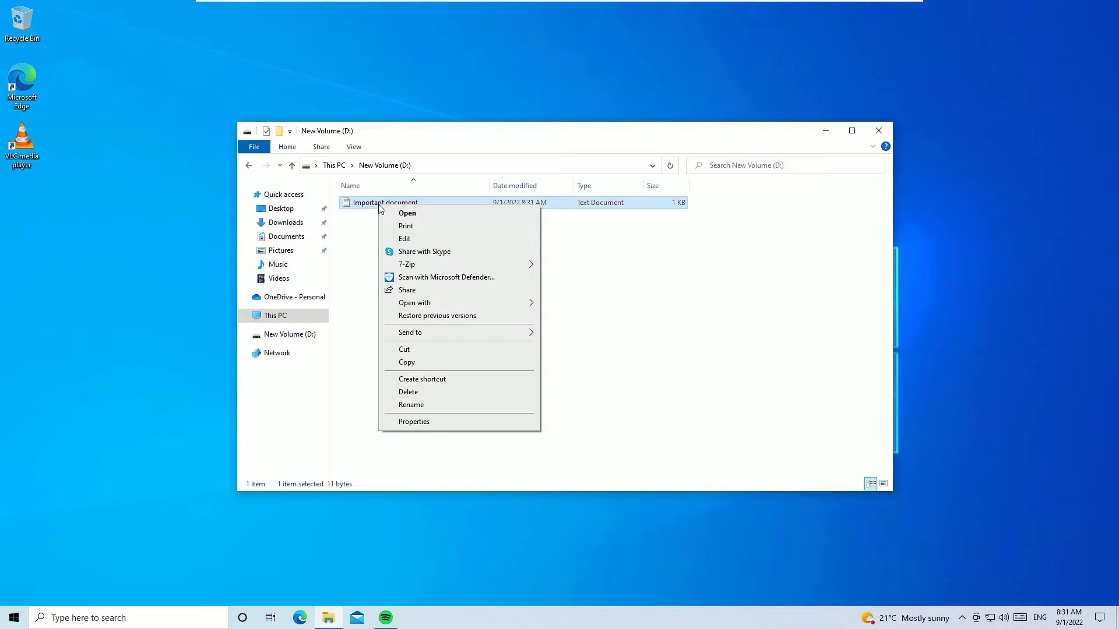
{"action": "left_click", "coordinate": [415, 394]}
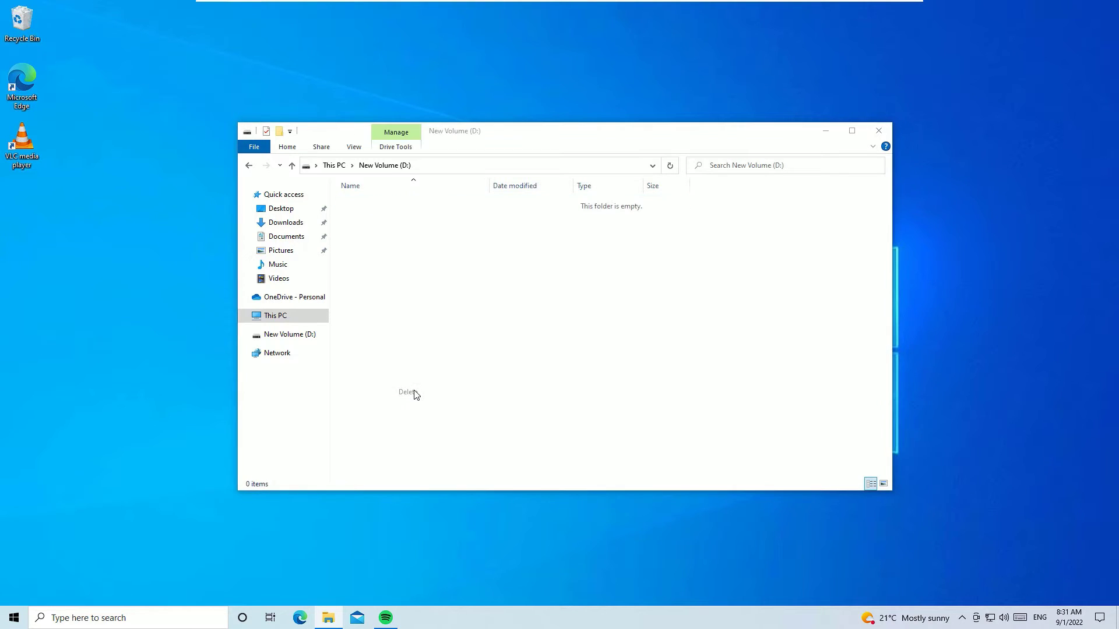
- Empty the Recycle Bin and reopen it to confirm it is empty
{"action": "double_click", "coordinate": [21, 21]}
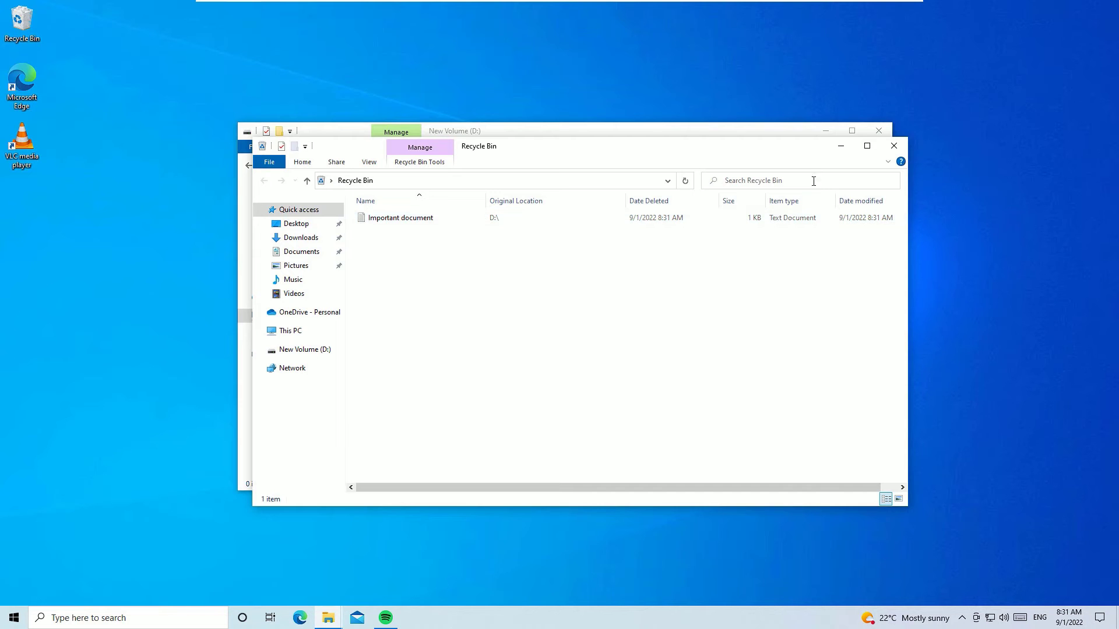
{"action": "left_click", "coordinate": [894, 146]}
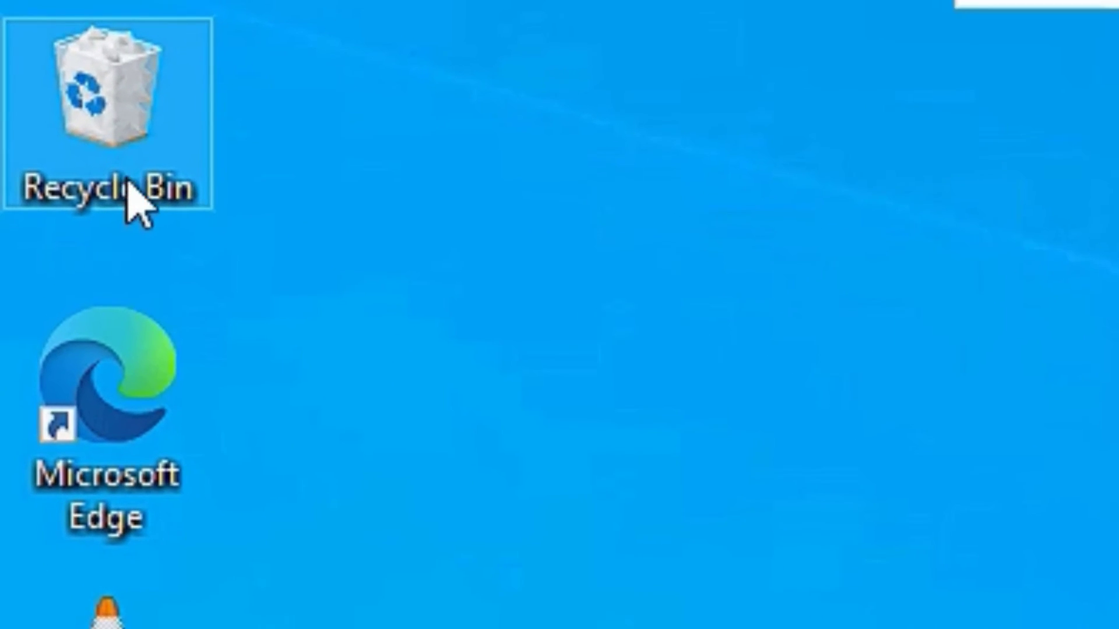
{"action": "right_click", "coordinate": [27, 29]}
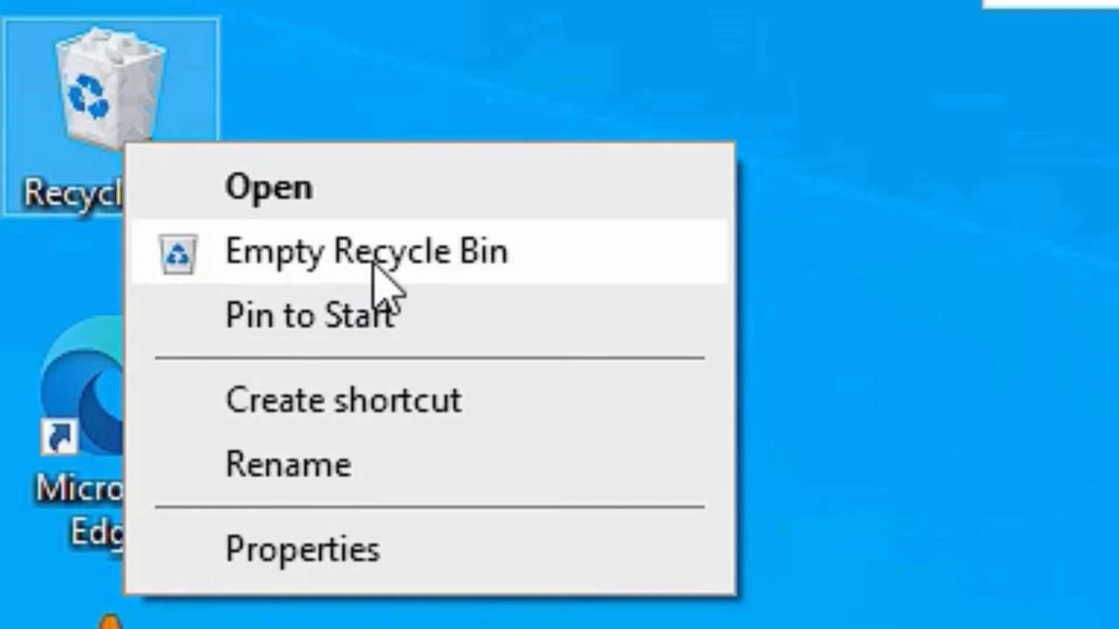
{"action": "left_click", "coordinate": [417, 266]}
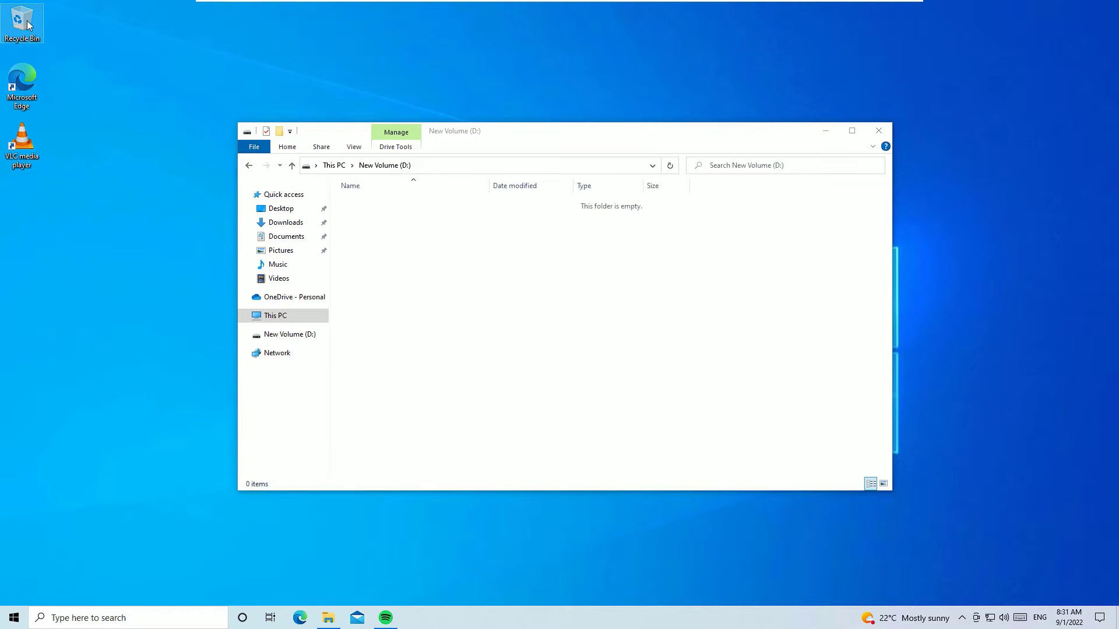
{"action": "double_click", "coordinate": [23, 23]}
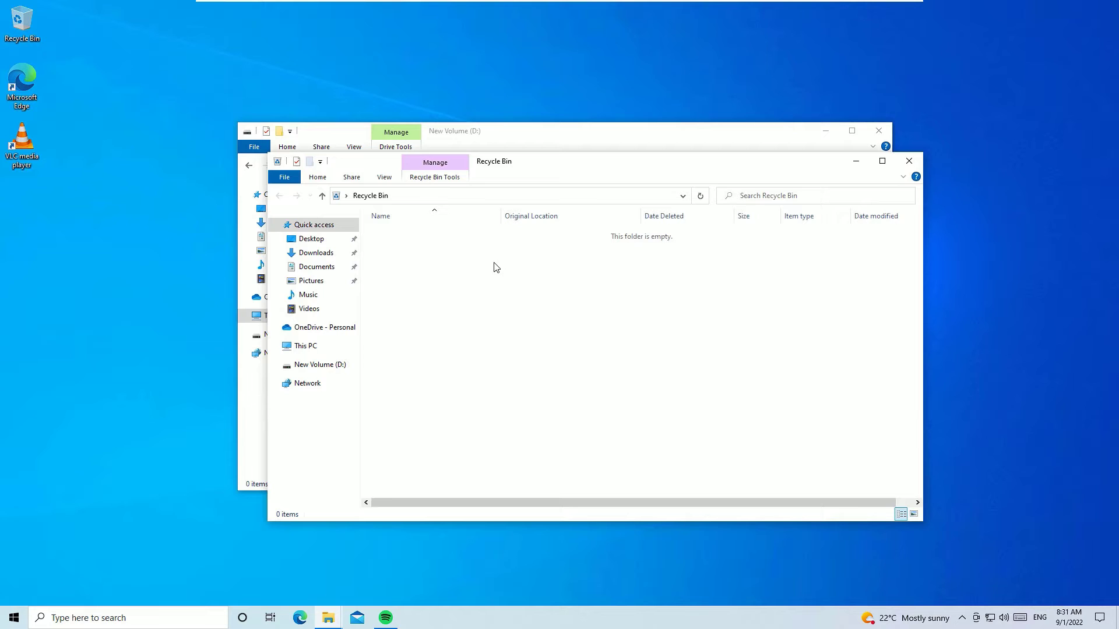
- Close the Recycle Bin window and the This PC Explorer window
{"action": "left_click", "coordinate": [909, 161]}
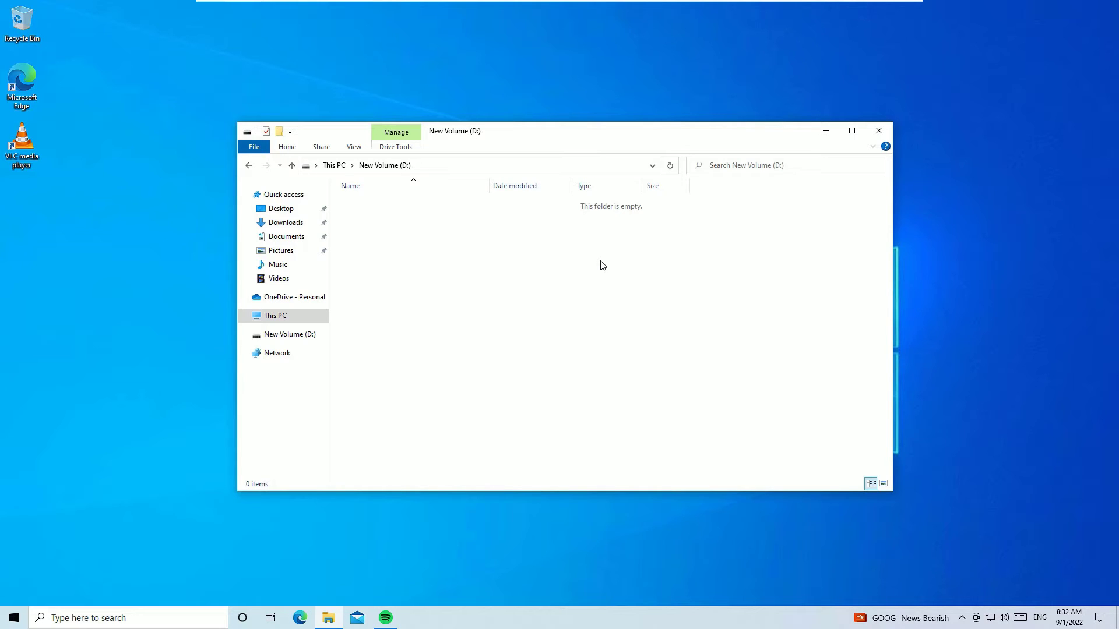
{"action": "left_click", "coordinate": [274, 317]}
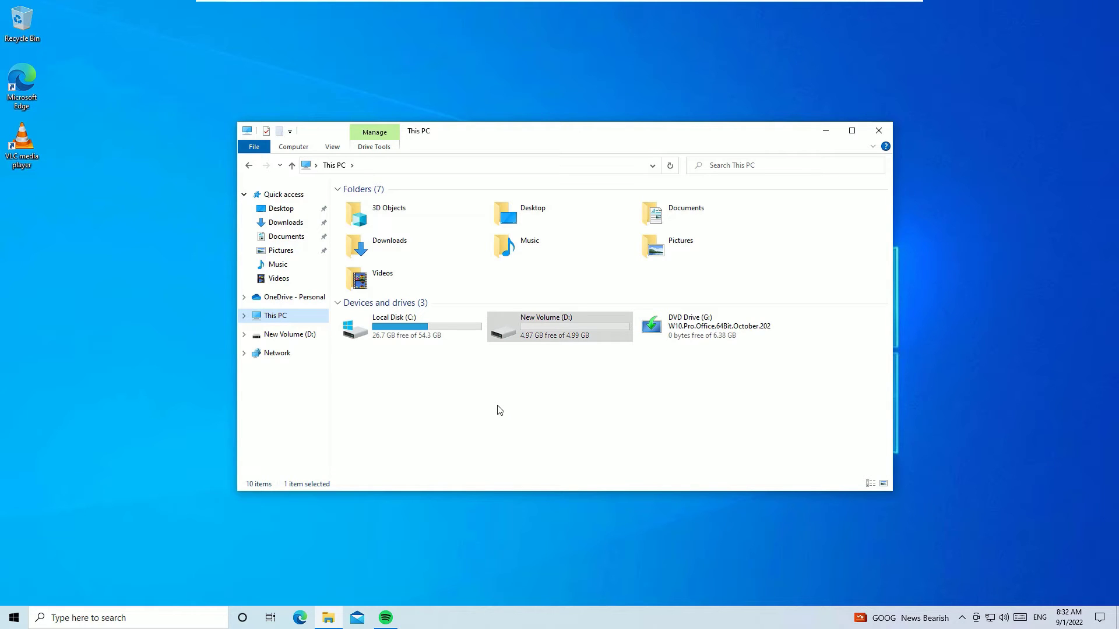
{"action": "left_click", "coordinate": [878, 131]}
- Launch Edge from the desktop and search Bing for 'recuva download'
{"action": "left_click", "coordinate": [888, 130]}
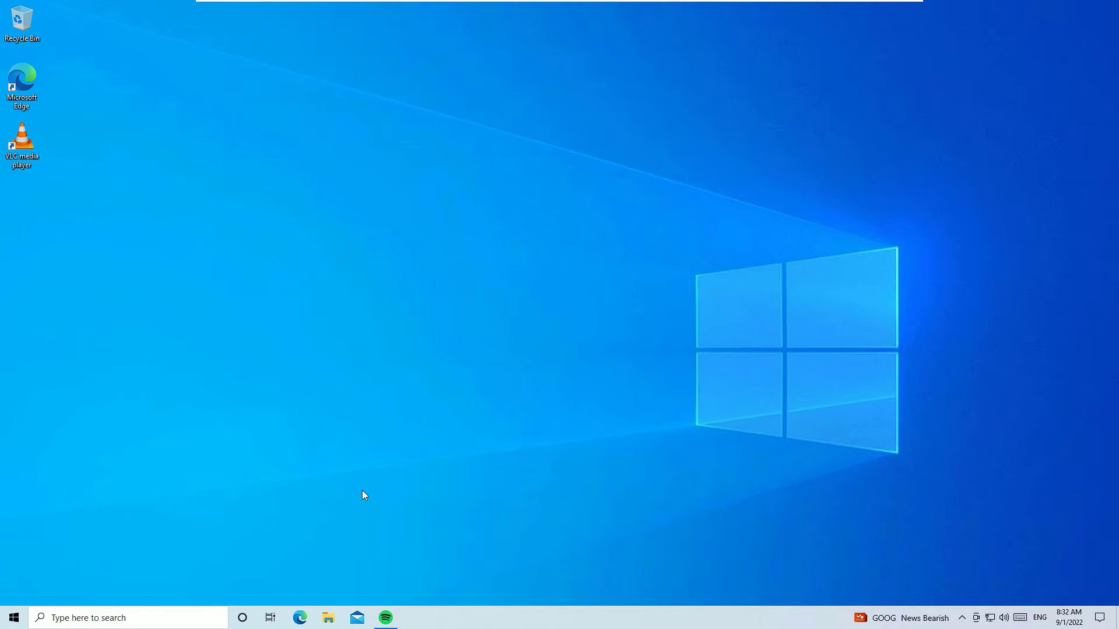
{"action": "double_click", "coordinate": [22, 70]}
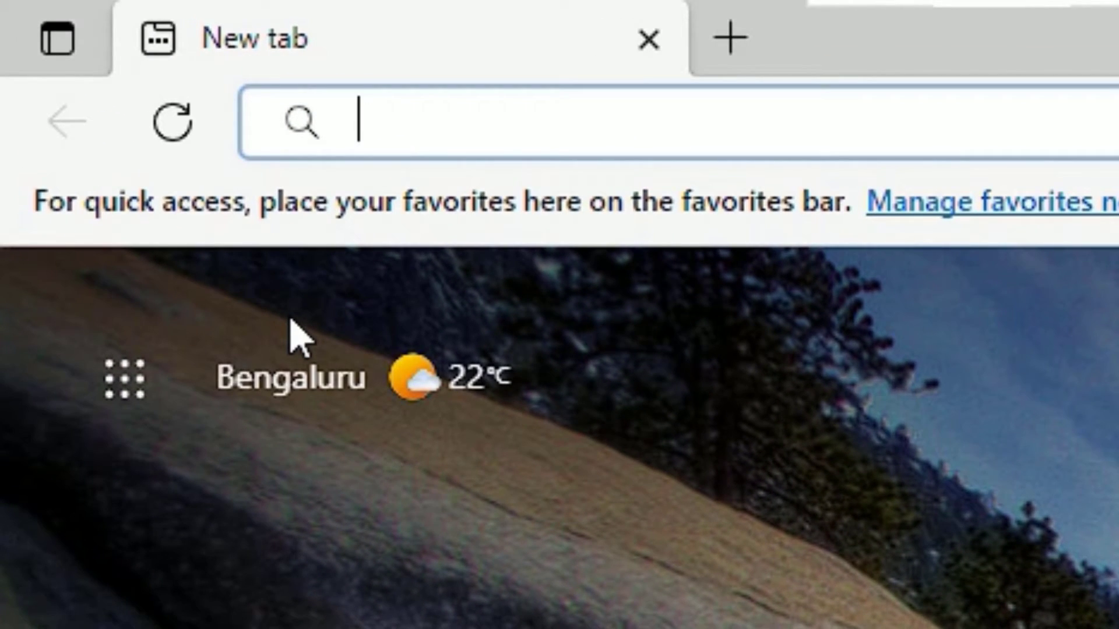
{"action": "type", "text": "recuva"}
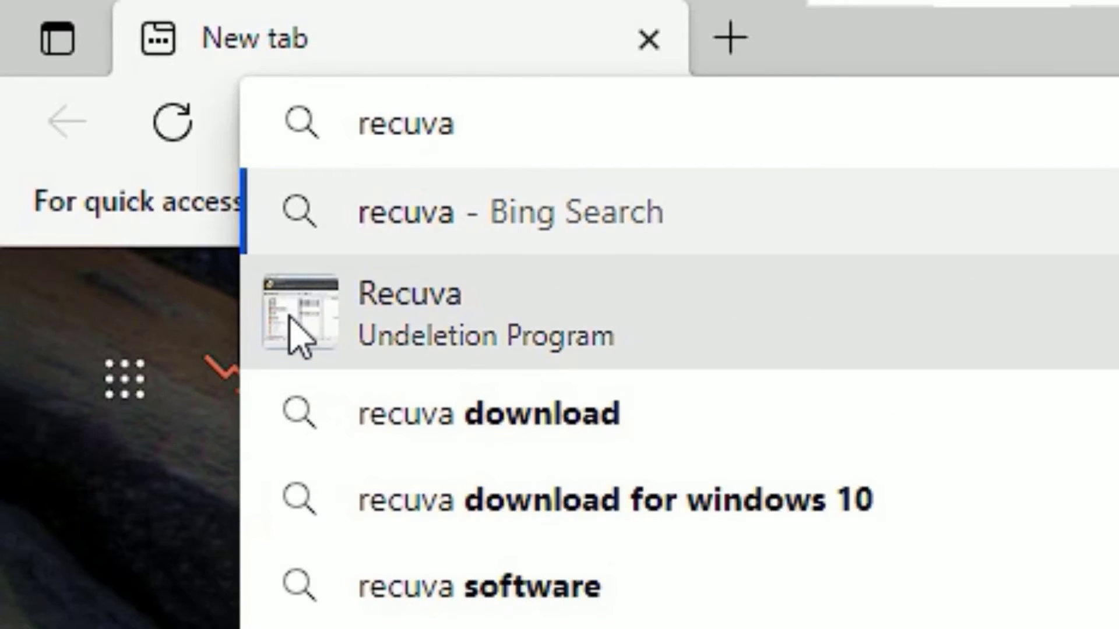
{"action": "key", "text": "Down"}
{"action": "key", "text": "Down"}
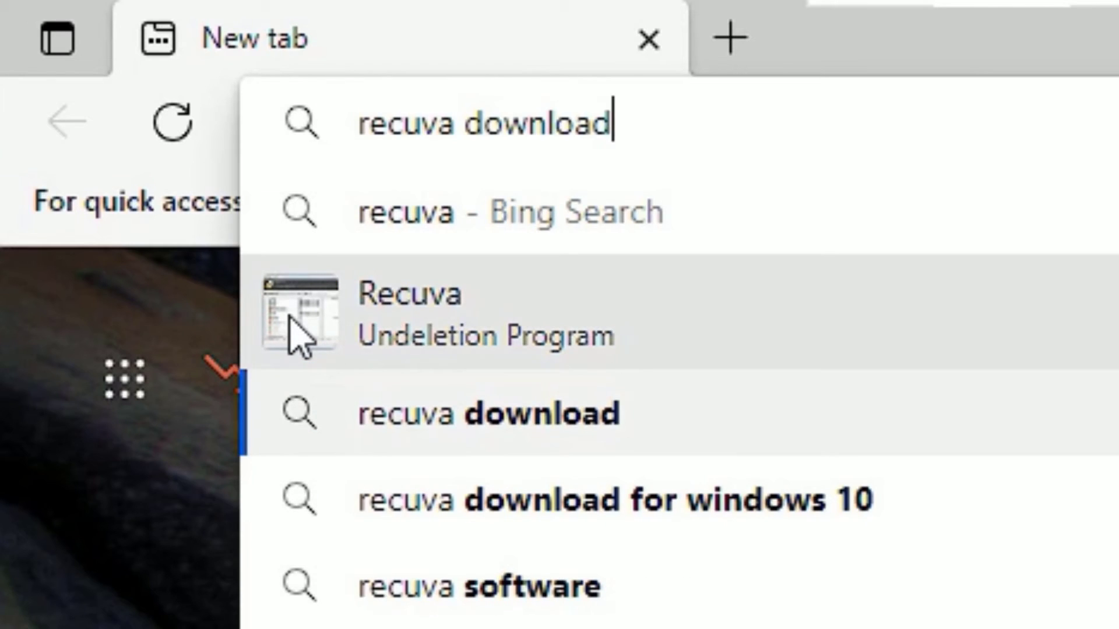
{"action": "key", "text": "Return"}
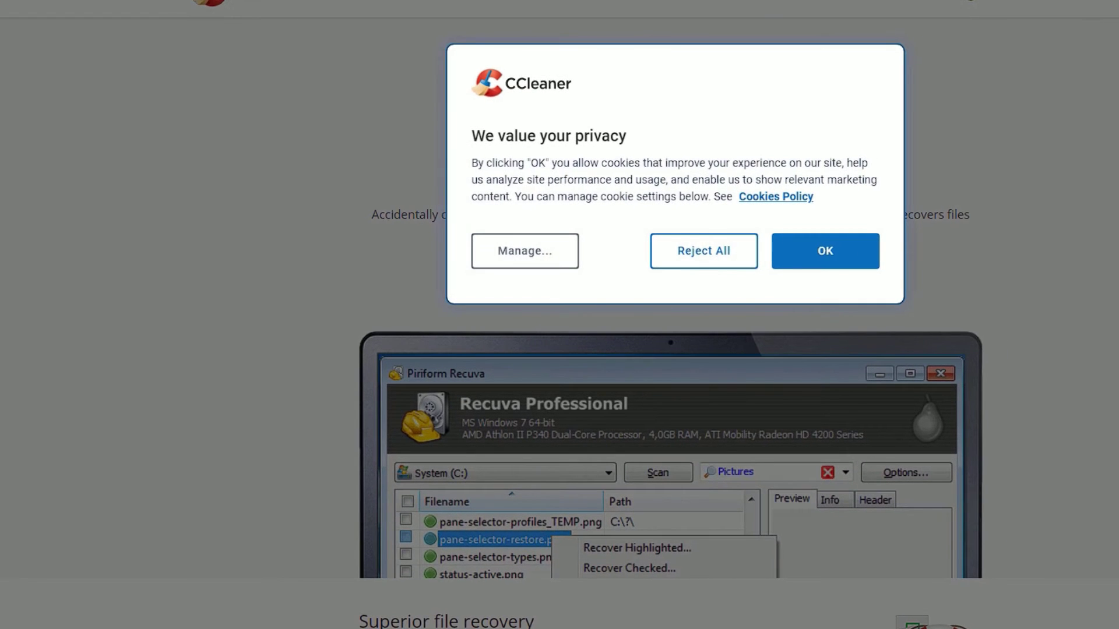
- Dismiss the cookie notice and download the free Recuva installer rcsetup153.exe from ccleaner.com
{"action": "left_click", "coordinate": [149, 214]}
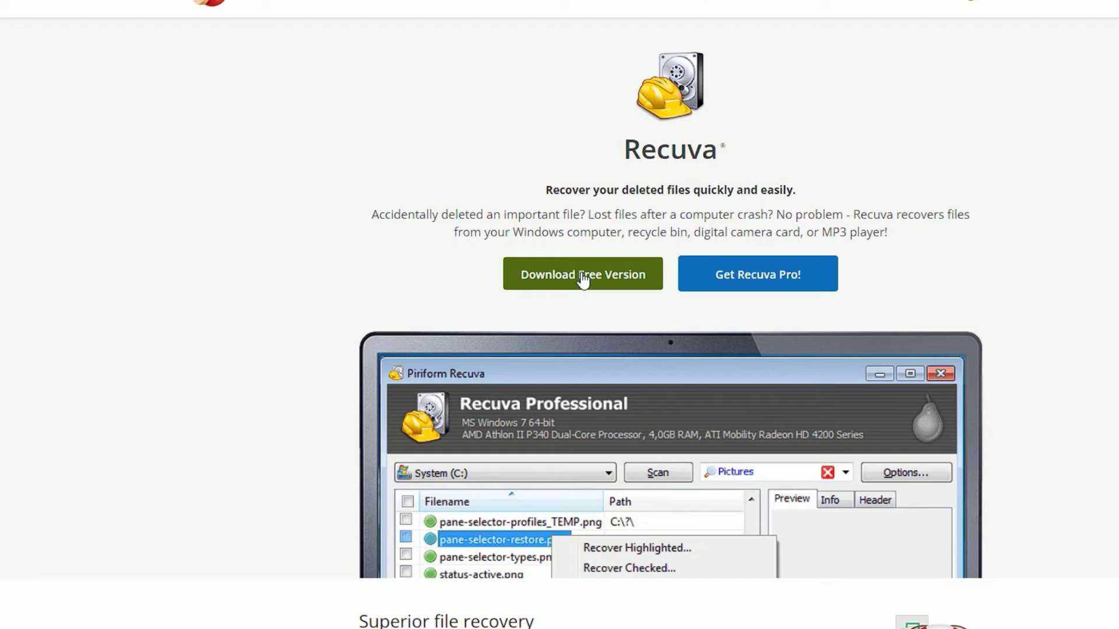
{"action": "left_click", "coordinate": [583, 275]}
{"action": "left_click", "coordinate": [434, 576]}
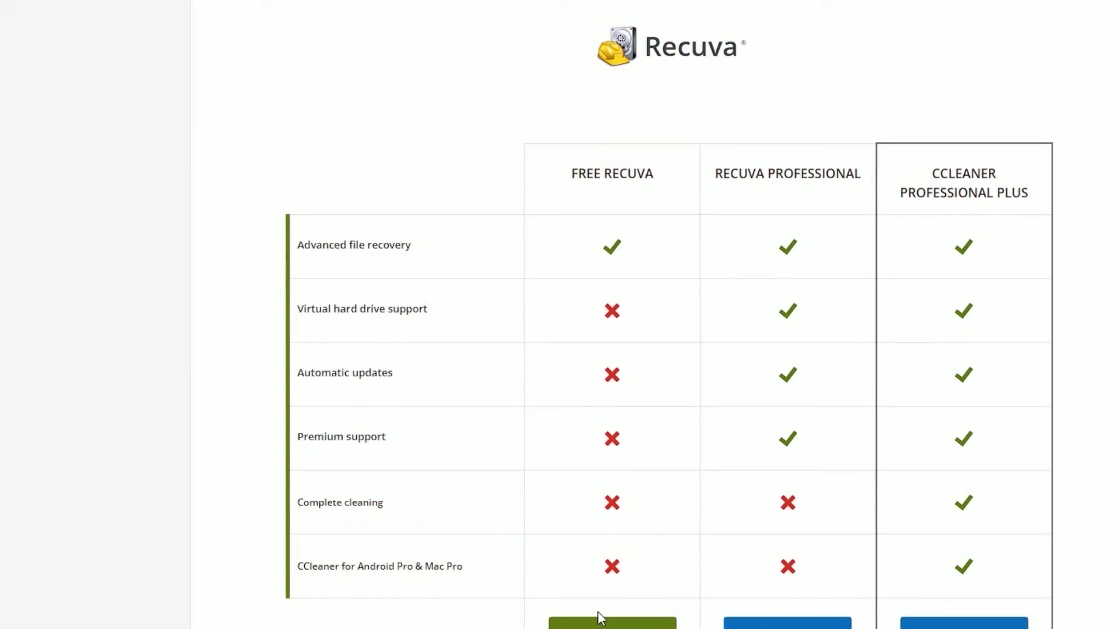
{"action": "scroll", "coordinate": [582, 600], "scroll_direction": "down", "scroll_amount": 1}
{"action": "left_click", "coordinate": [579, 589]}
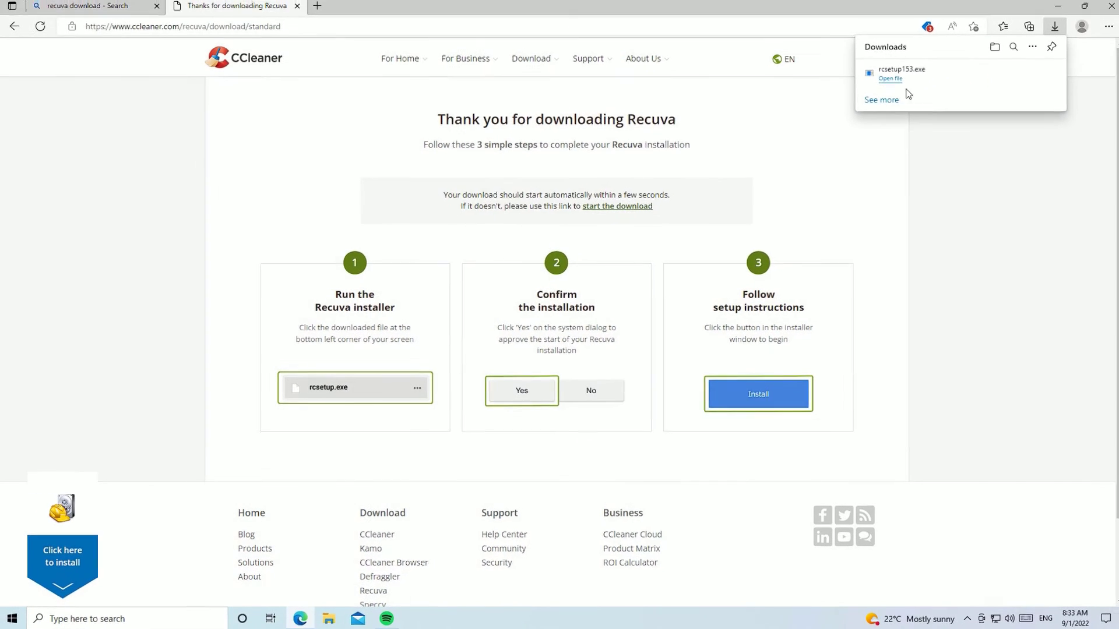
{"action": "left_click", "coordinate": [1006, 74]}
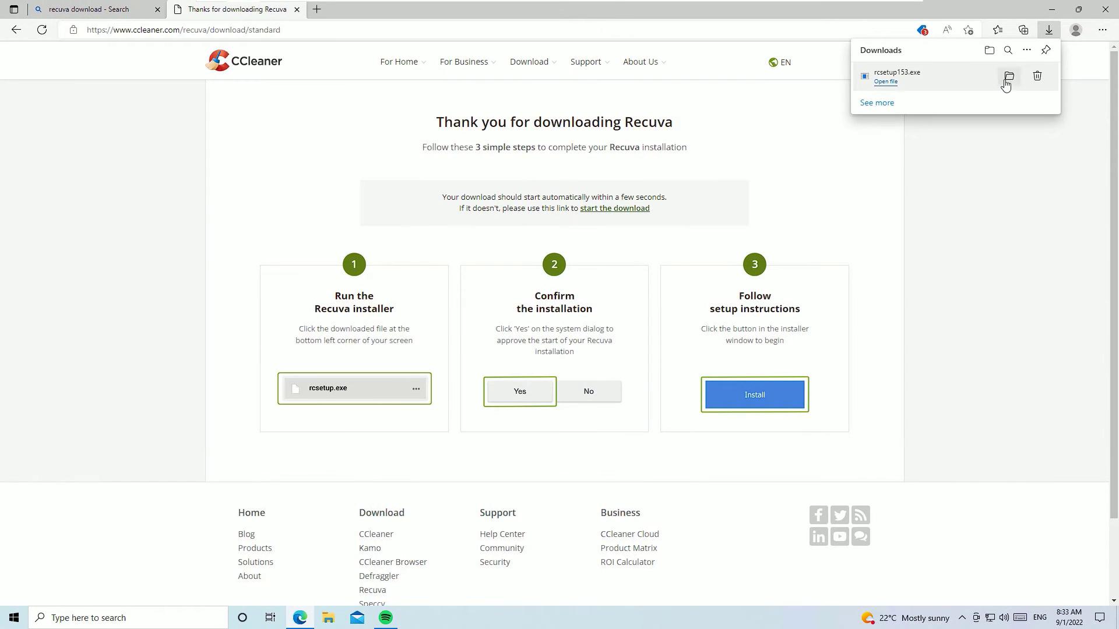
- Run rcsetup153 as administrator, install Recuva v1.53, and close setup without release notes
{"action": "right_click", "coordinate": [366, 221]}
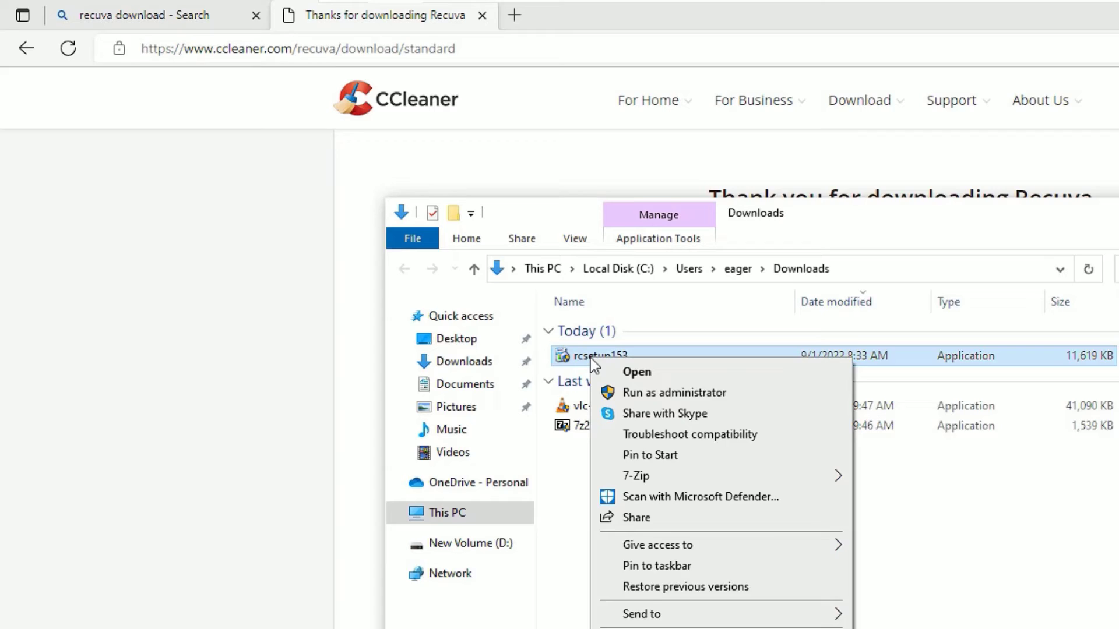
{"action": "left_click", "coordinate": [662, 406]}
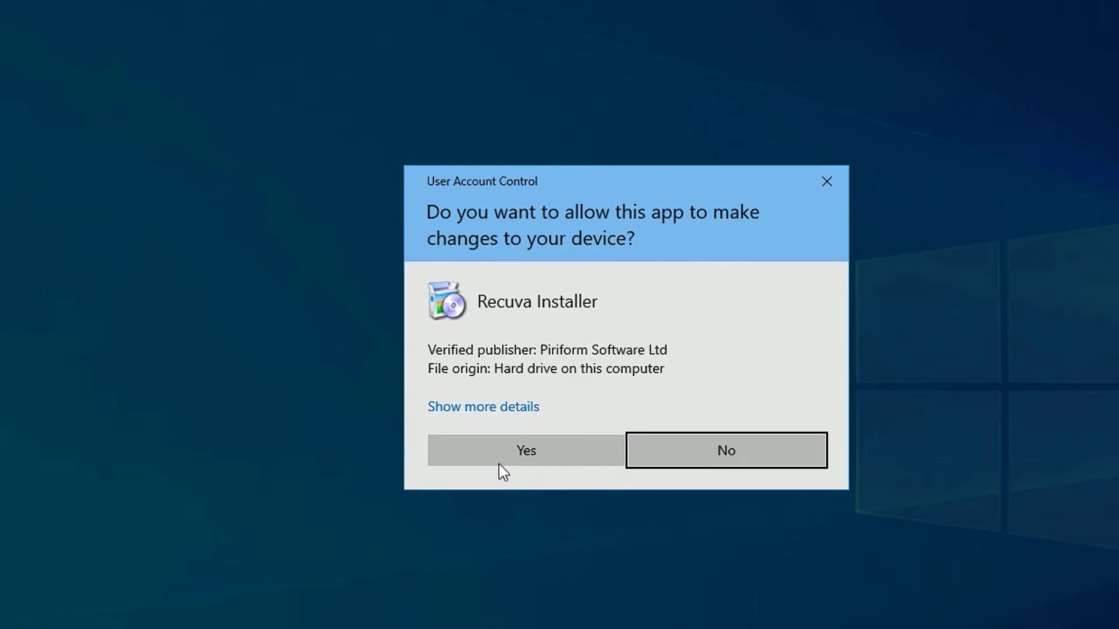
{"action": "left_click", "coordinate": [502, 464]}
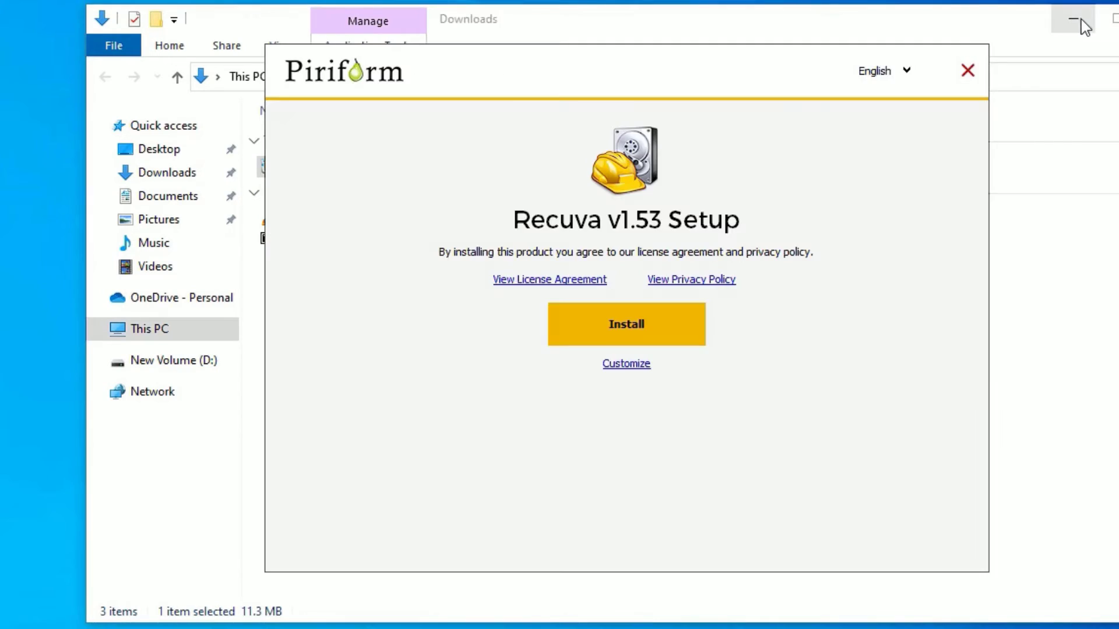
{"action": "left_click", "coordinate": [1081, 20]}
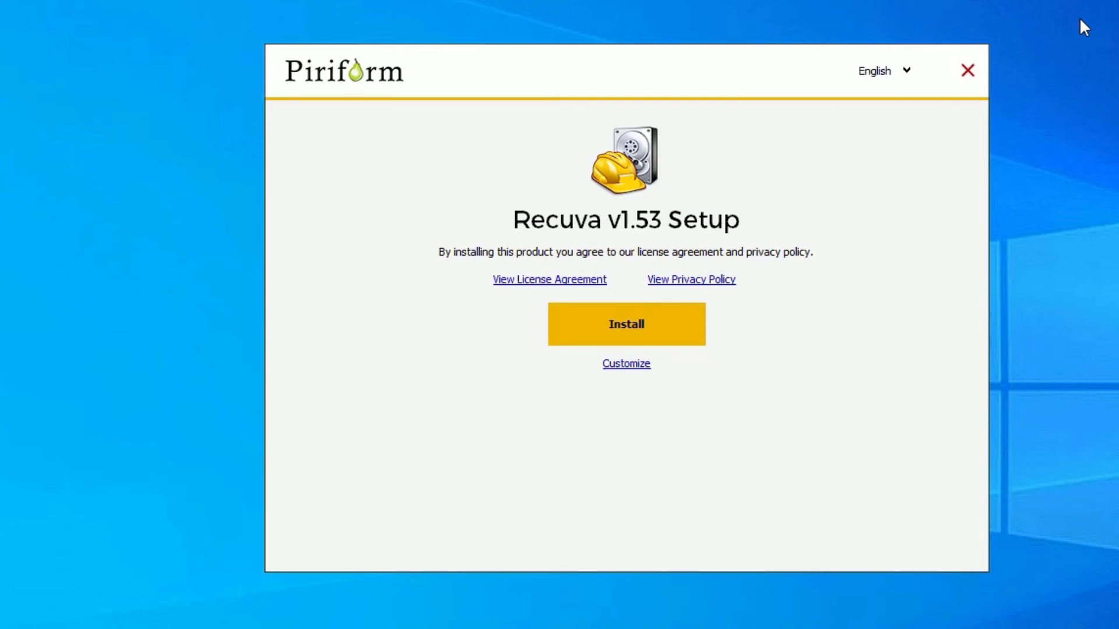
{"action": "left_click", "coordinate": [689, 320]}
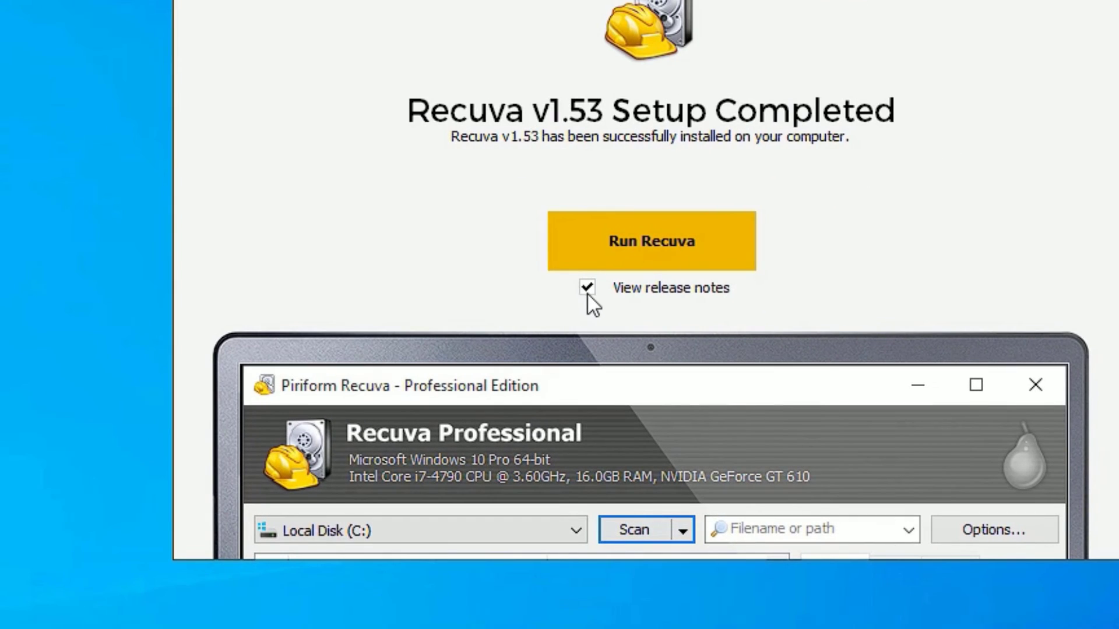
{"action": "left_click", "coordinate": [587, 287]}
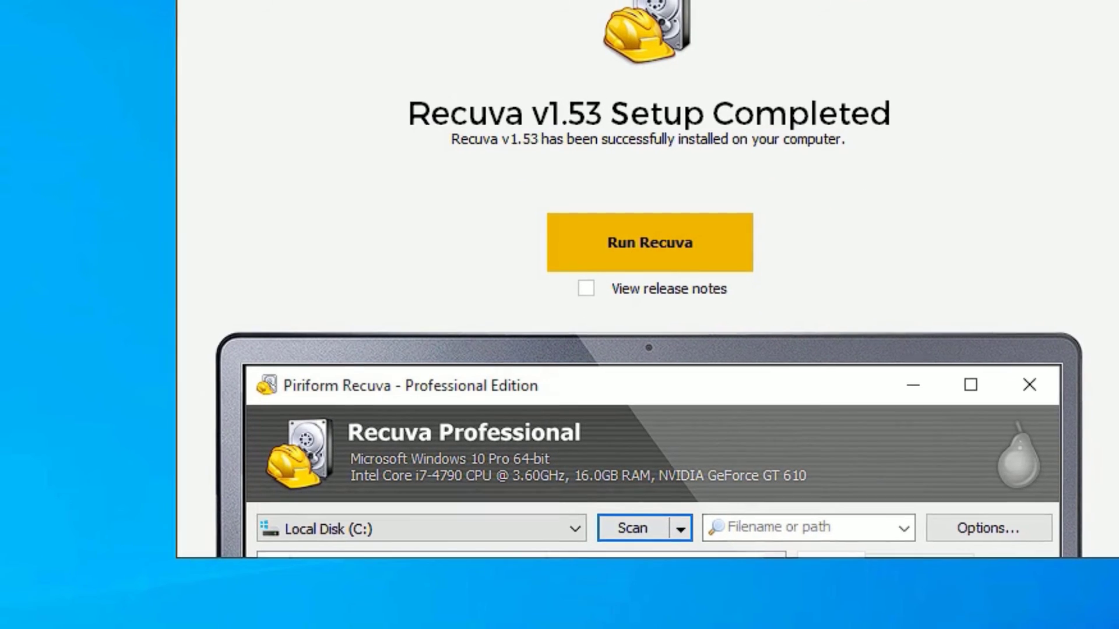
{"action": "left_click", "coordinate": [651, 241]}
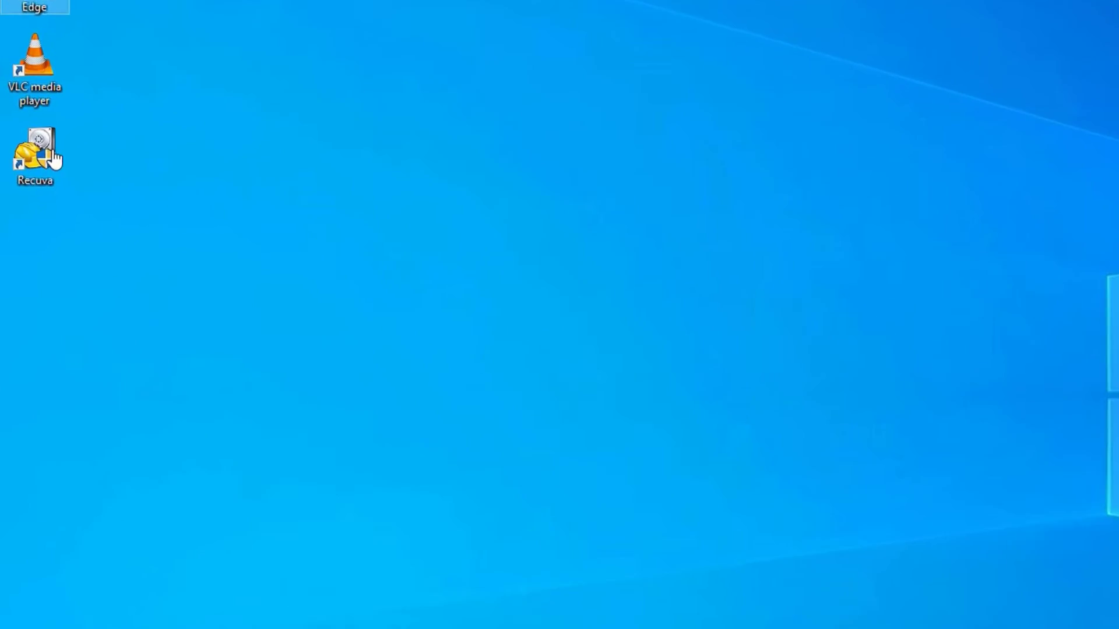
- Launch Recuva from its desktop shortcut and advance the wizard with All Files selected
{"action": "right_click", "coordinate": [54, 158]}
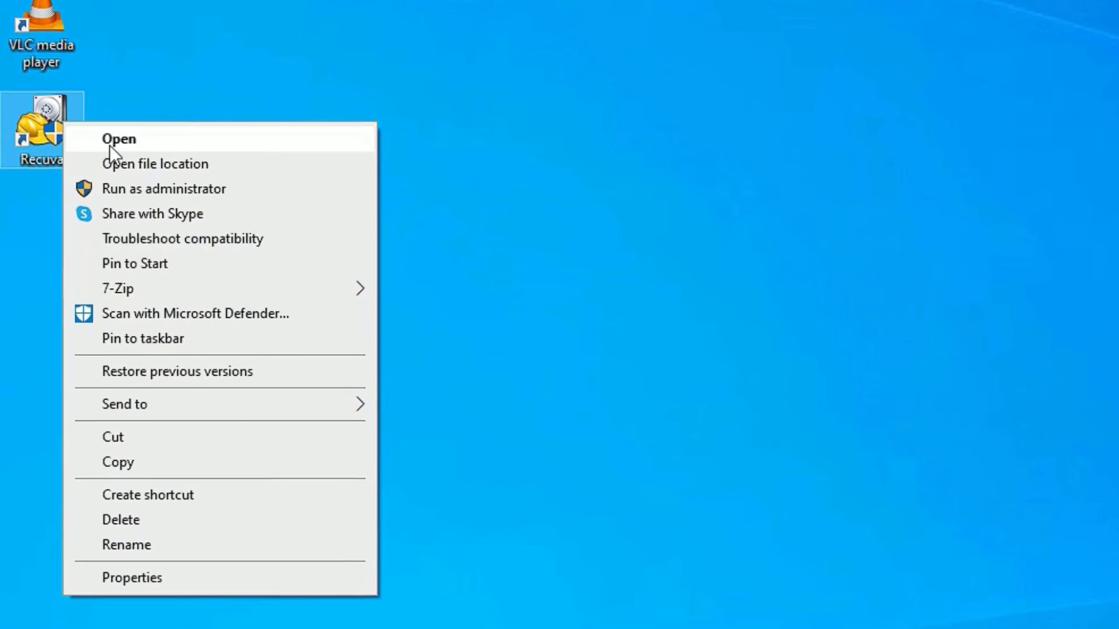
{"action": "left_click", "coordinate": [123, 155]}
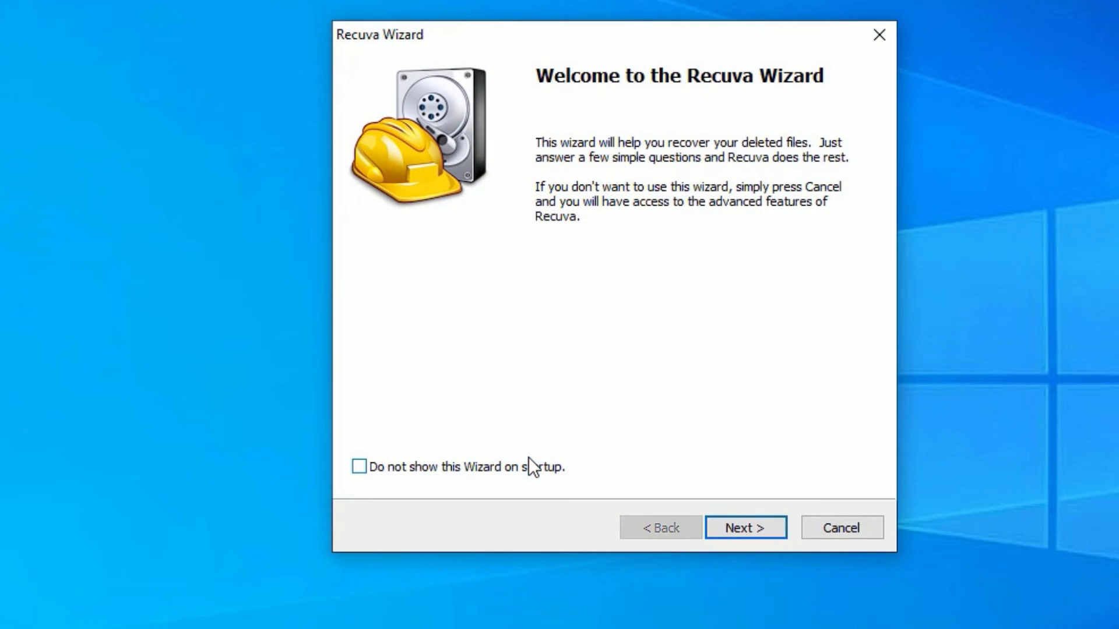
{"action": "left_click", "coordinate": [735, 528]}
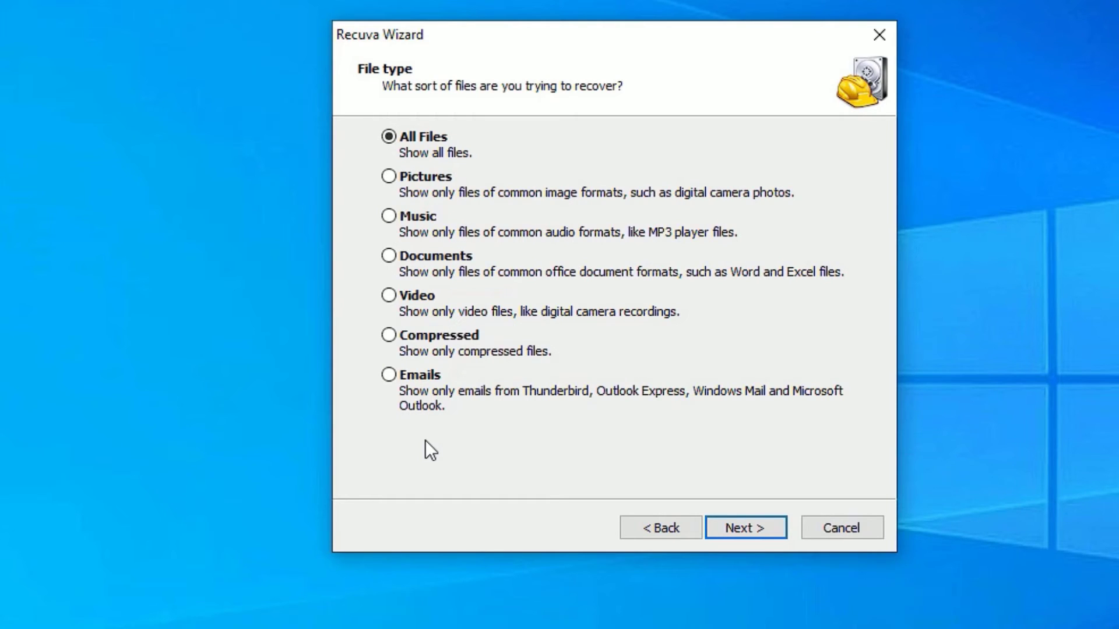
{"action": "left_click", "coordinate": [746, 528]}
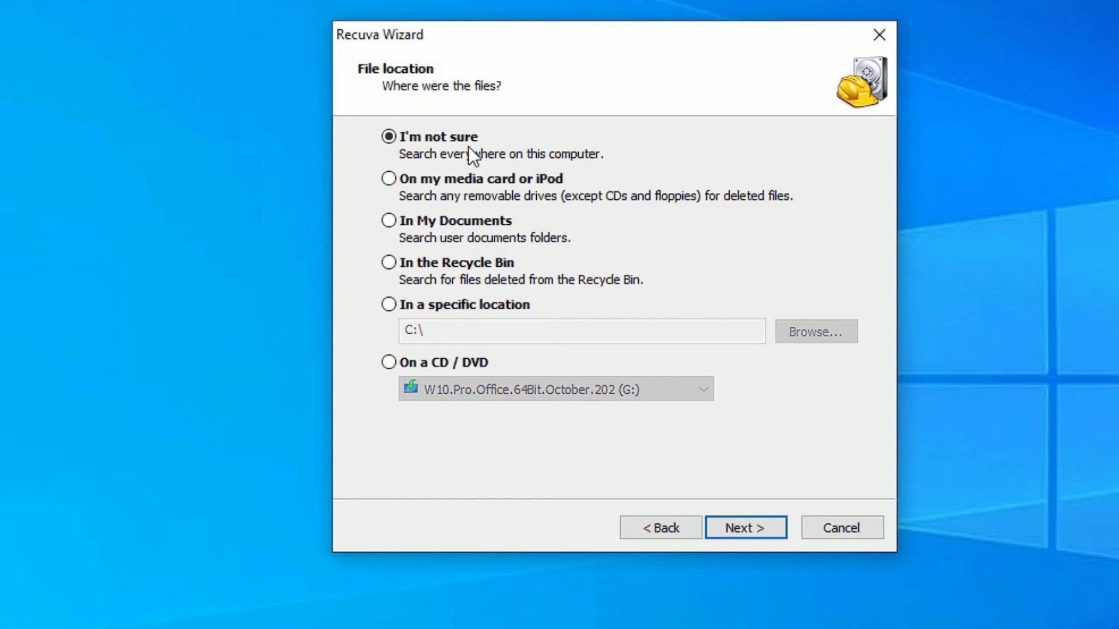
- Set the search location to New Volume (D:) and continue to the ready-to-search page
{"action": "left_click", "coordinate": [389, 304]}
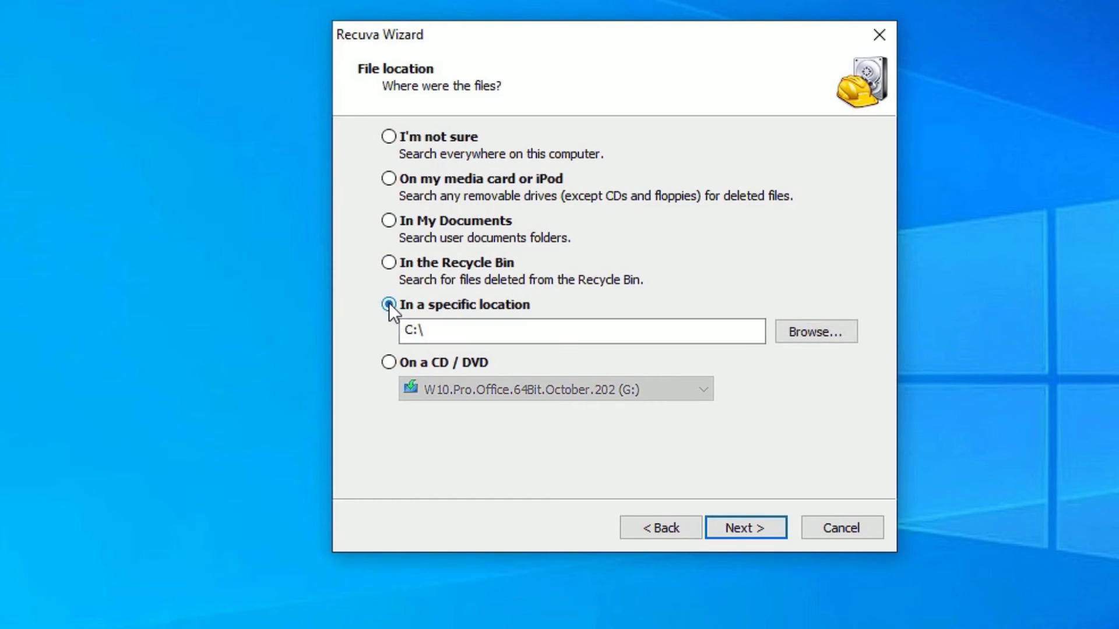
{"action": "left_click", "coordinate": [795, 331]}
{"action": "scroll", "coordinate": [676, 360], "scroll_direction": "down", "scroll_amount": 3}
{"action": "left_click", "coordinate": [581, 318]}
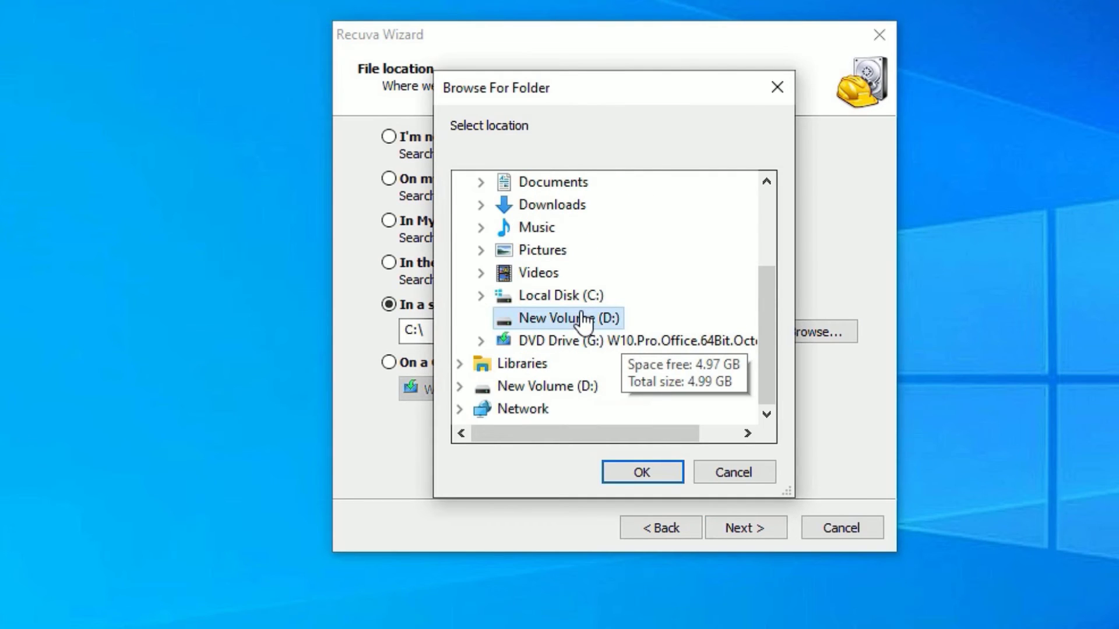
{"action": "left_click", "coordinate": [621, 474]}
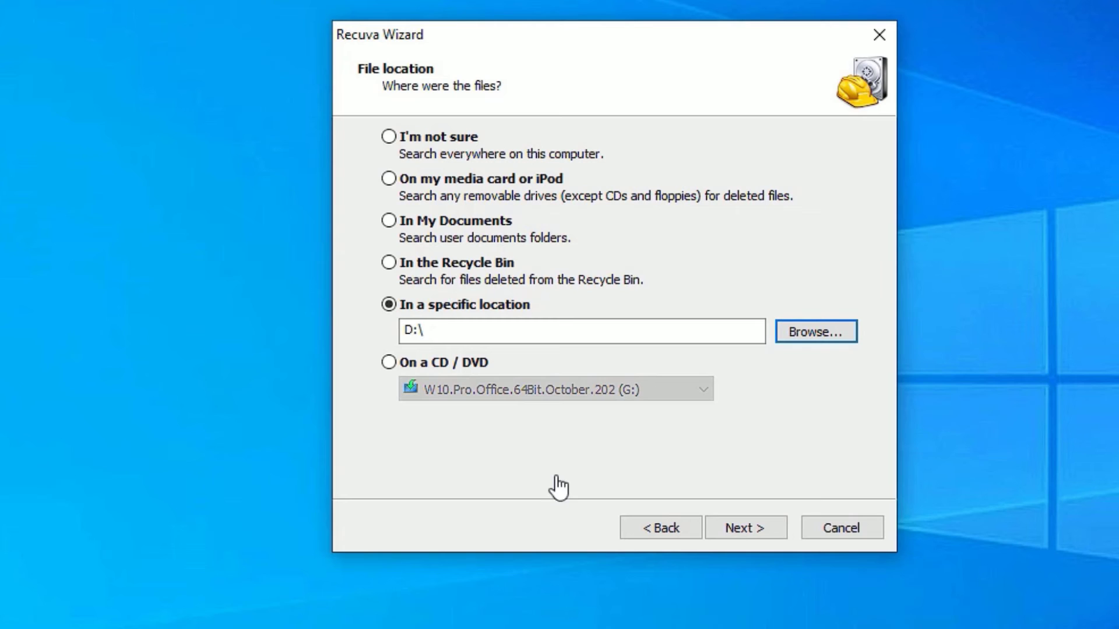
{"action": "left_click", "coordinate": [730, 523]}
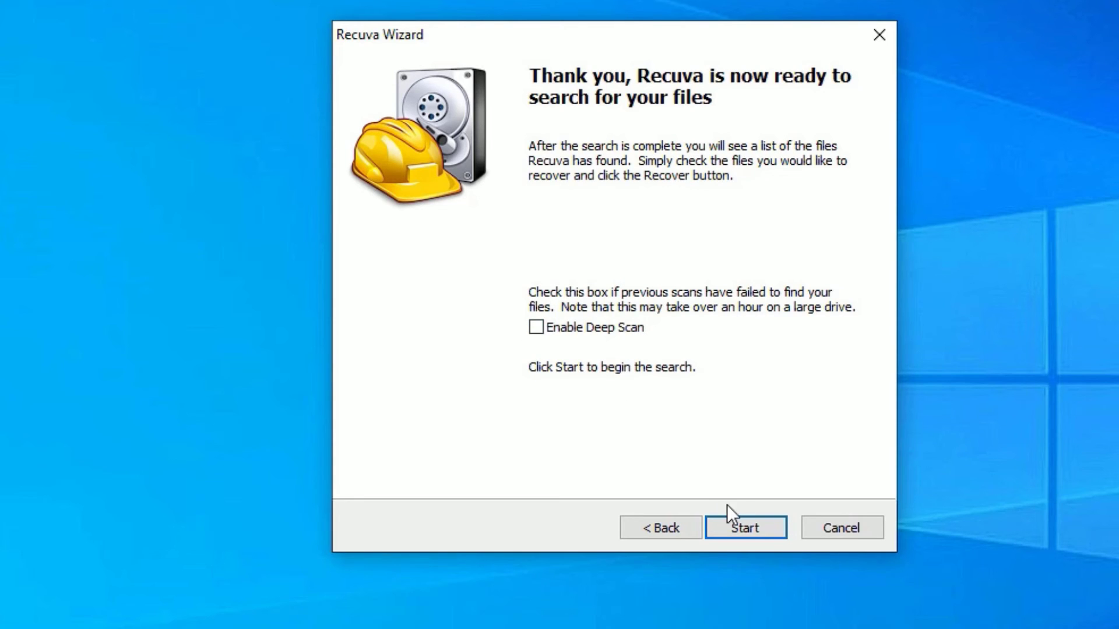
- Scan drive D:, tick both found files, and recover them to the Desktop
{"action": "left_click", "coordinate": [736, 519]}
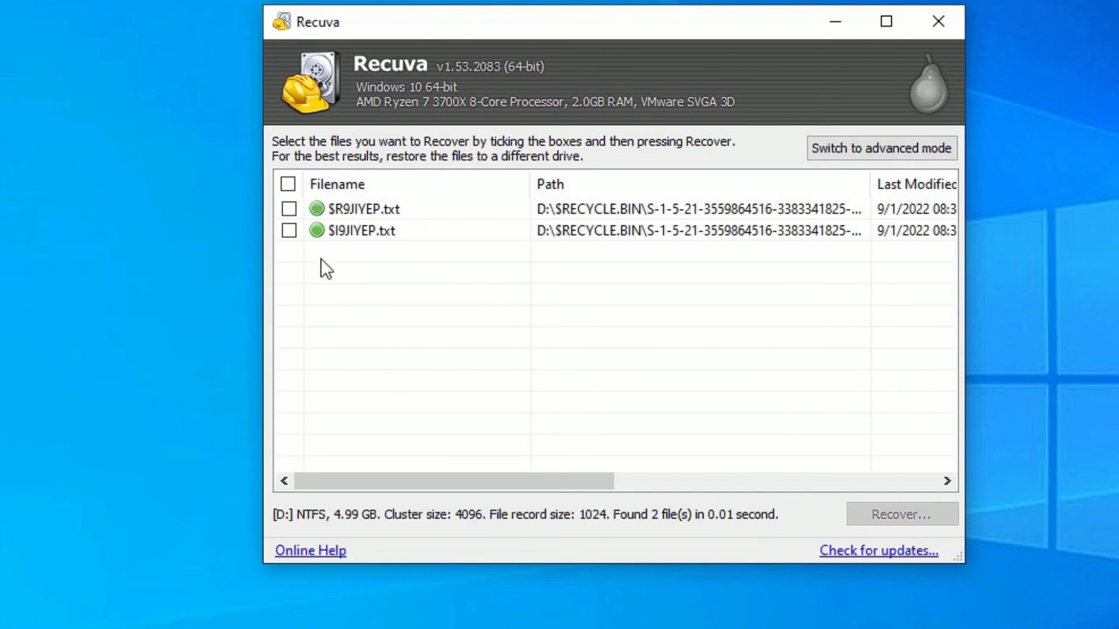
{"action": "left_click", "coordinate": [288, 184]}
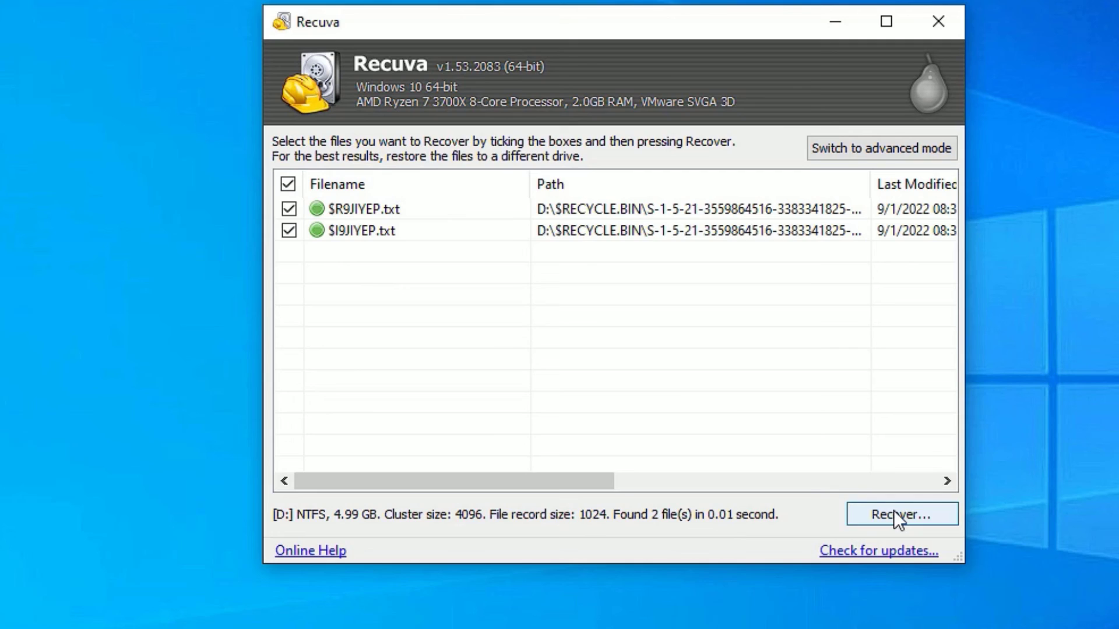
{"action": "left_click", "coordinate": [894, 514]}
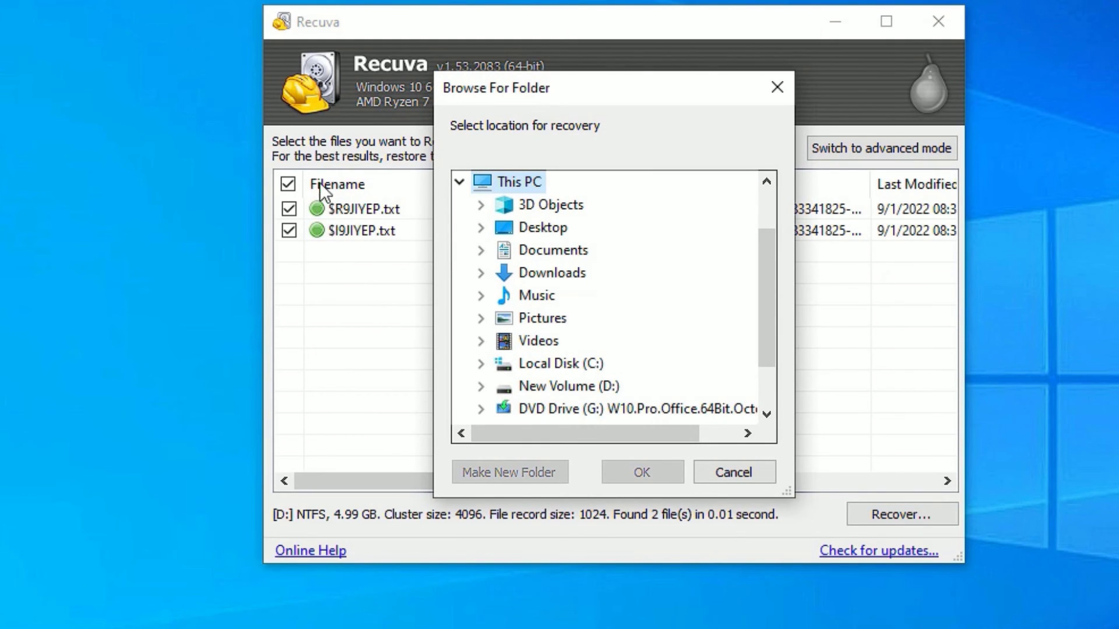
{"action": "left_click", "coordinate": [540, 229]}
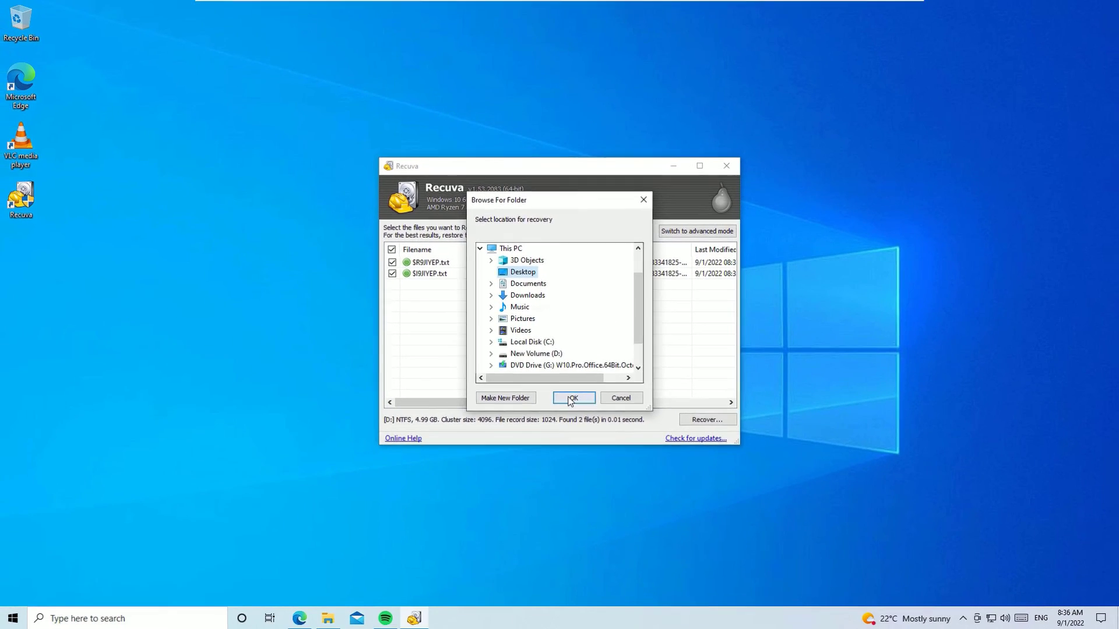
{"action": "left_click", "coordinate": [642, 472]}
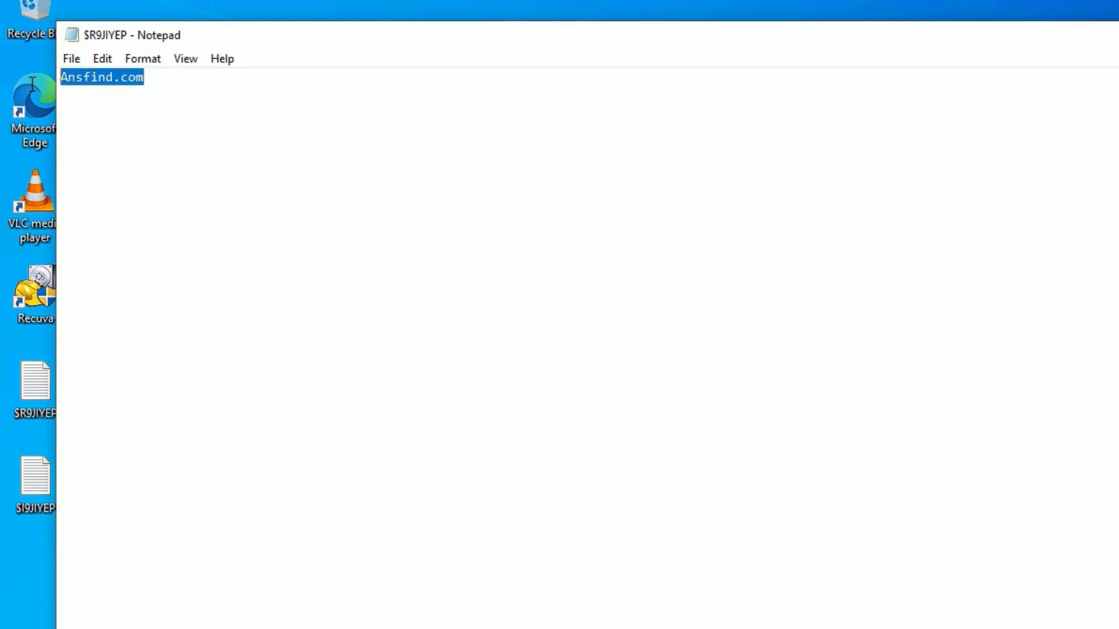
- Open the recovered $R9JIYEP file in Notepad and confirm its single line reads Ansfind.com
{"action": "left_click", "coordinate": [254, 299]}
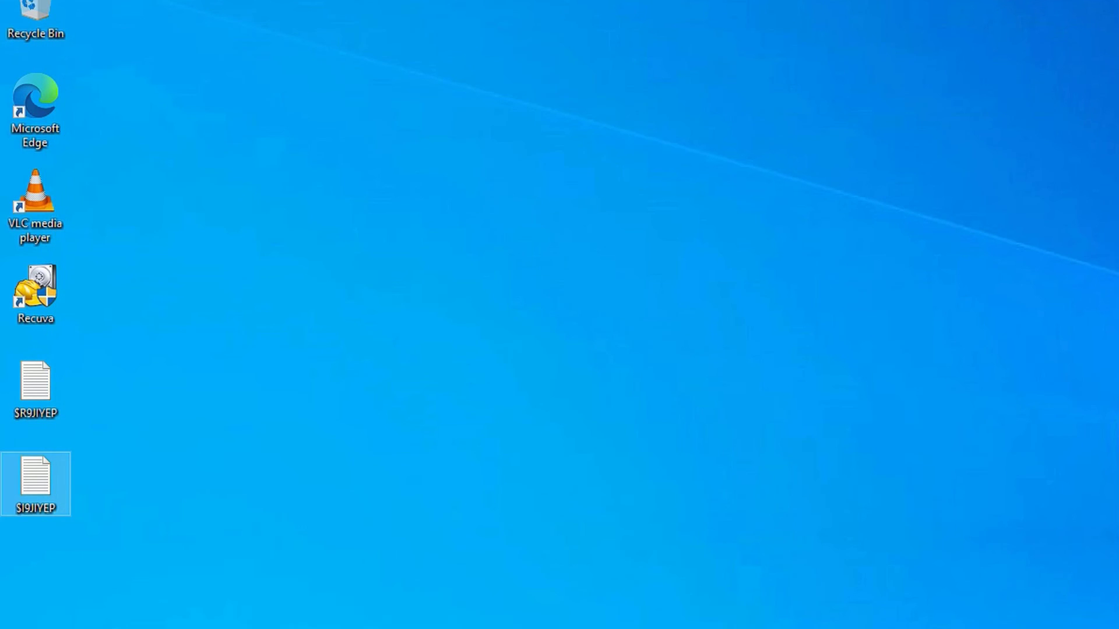
{"action": "left_click", "coordinate": [1011, 342]}
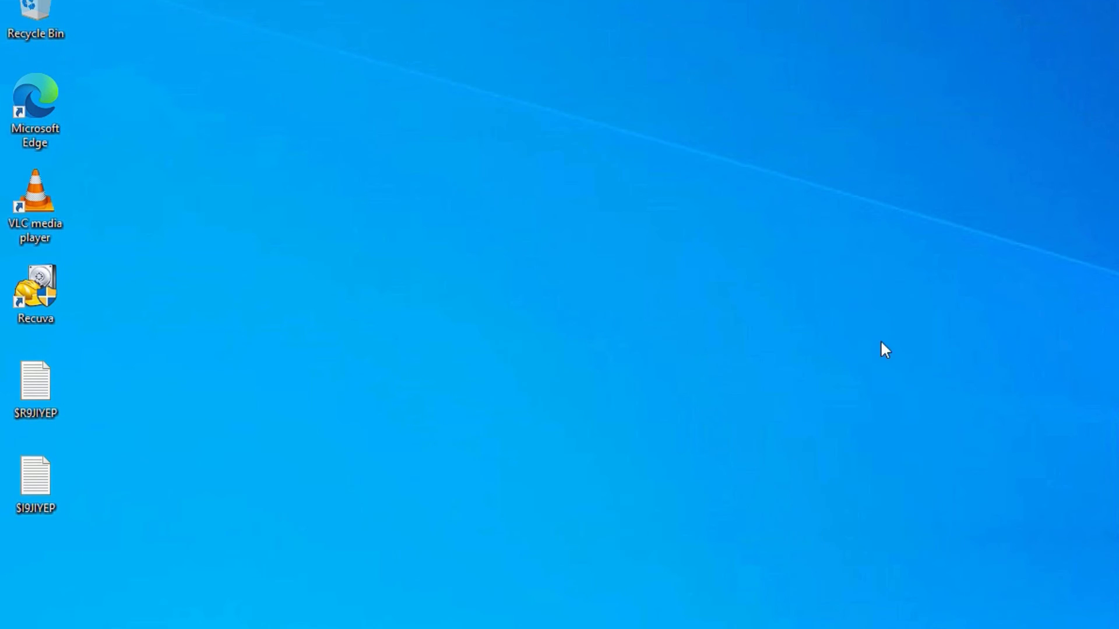
{"action": "double_click", "coordinate": [36, 392]}
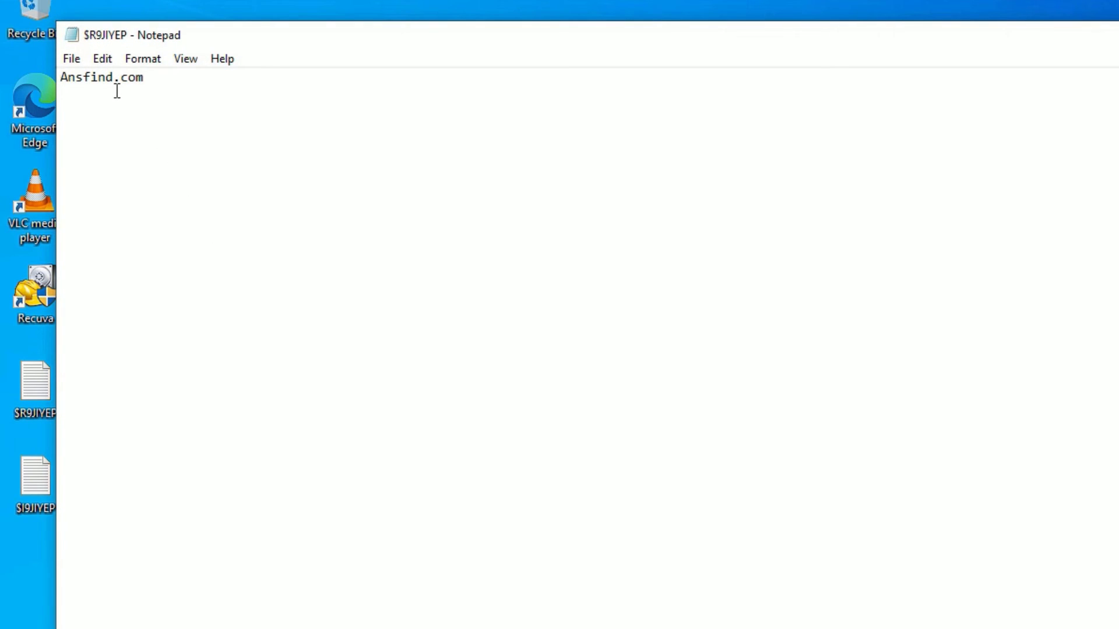
{"action": "left_click_drag", "start_coordinate": [117, 91], "coordinate": [58, 80]}
{"action": "left_click", "coordinate": [192, 228]}
{"action": "key", "text": "alt+F4"}
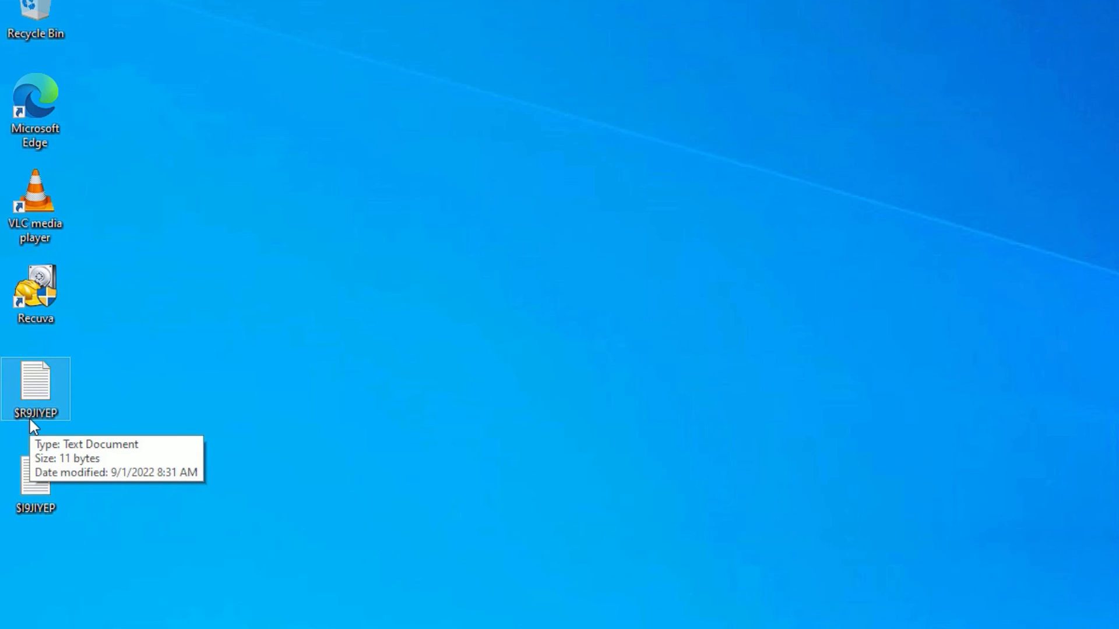
{"action": "double_click", "coordinate": [29, 387]}
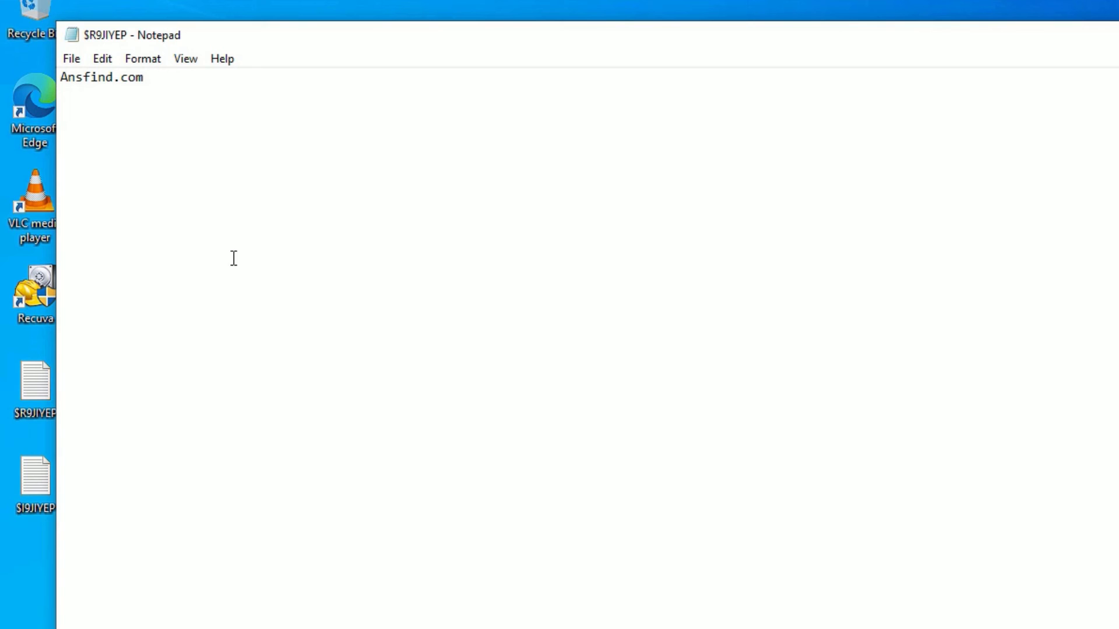
{"action": "left_click_drag", "start_coordinate": [144, 77], "coordinate": [68, 77]}
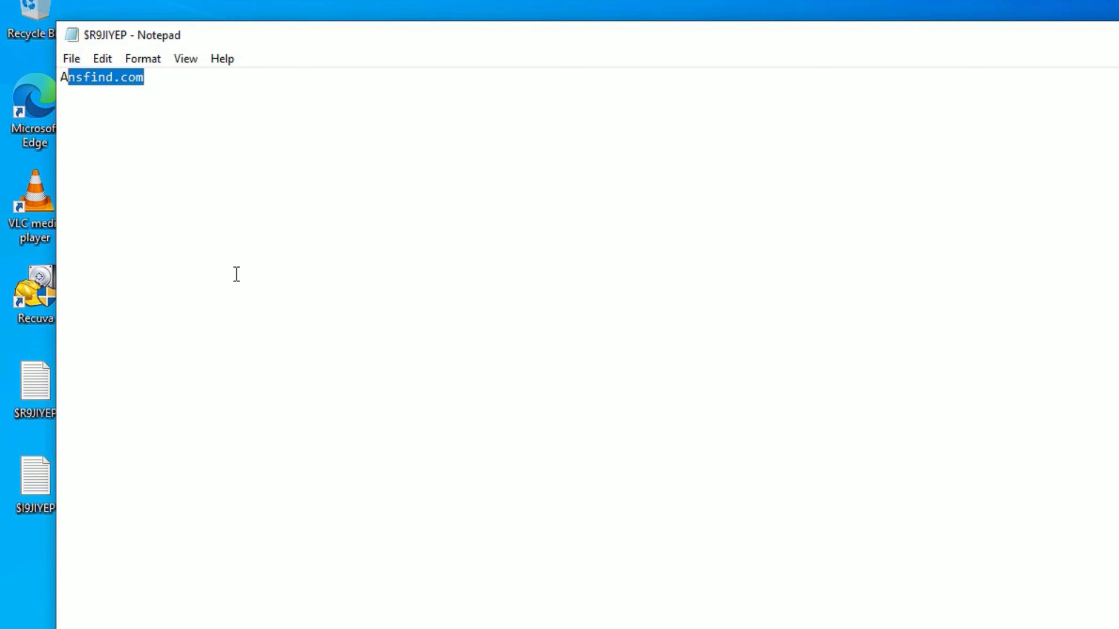
{"action": "key", "text": "alt+F4"}
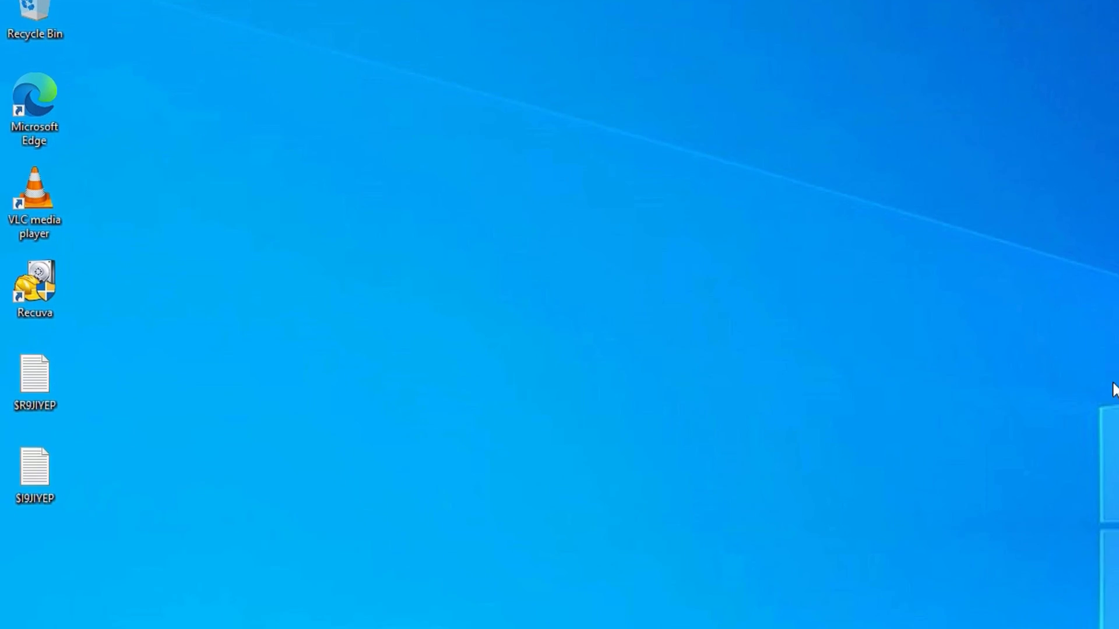